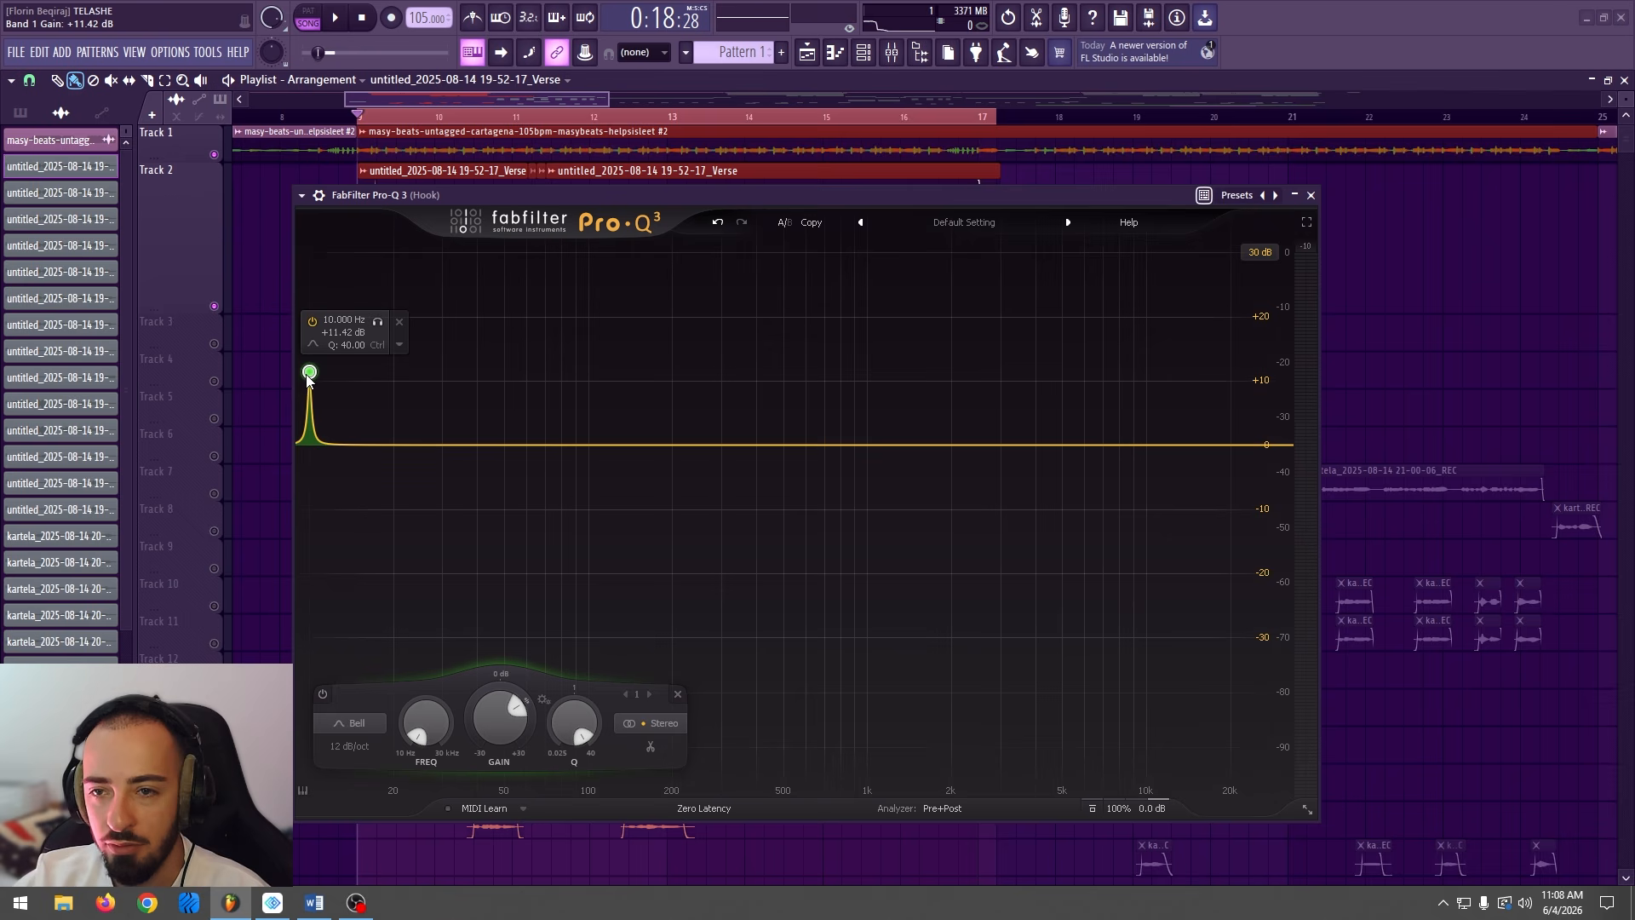
Sweep the narrow boosted EQ band from the lowest frequency up to about 203 Hz during playback to locate the problem frequency.
{"action": "left_click_drag", "start_coordinate": [473, 220], "coordinate": [422, 231]}
{"action": "right_click", "coordinate": [215, 307]}
{"action": "key", "text": "space"}
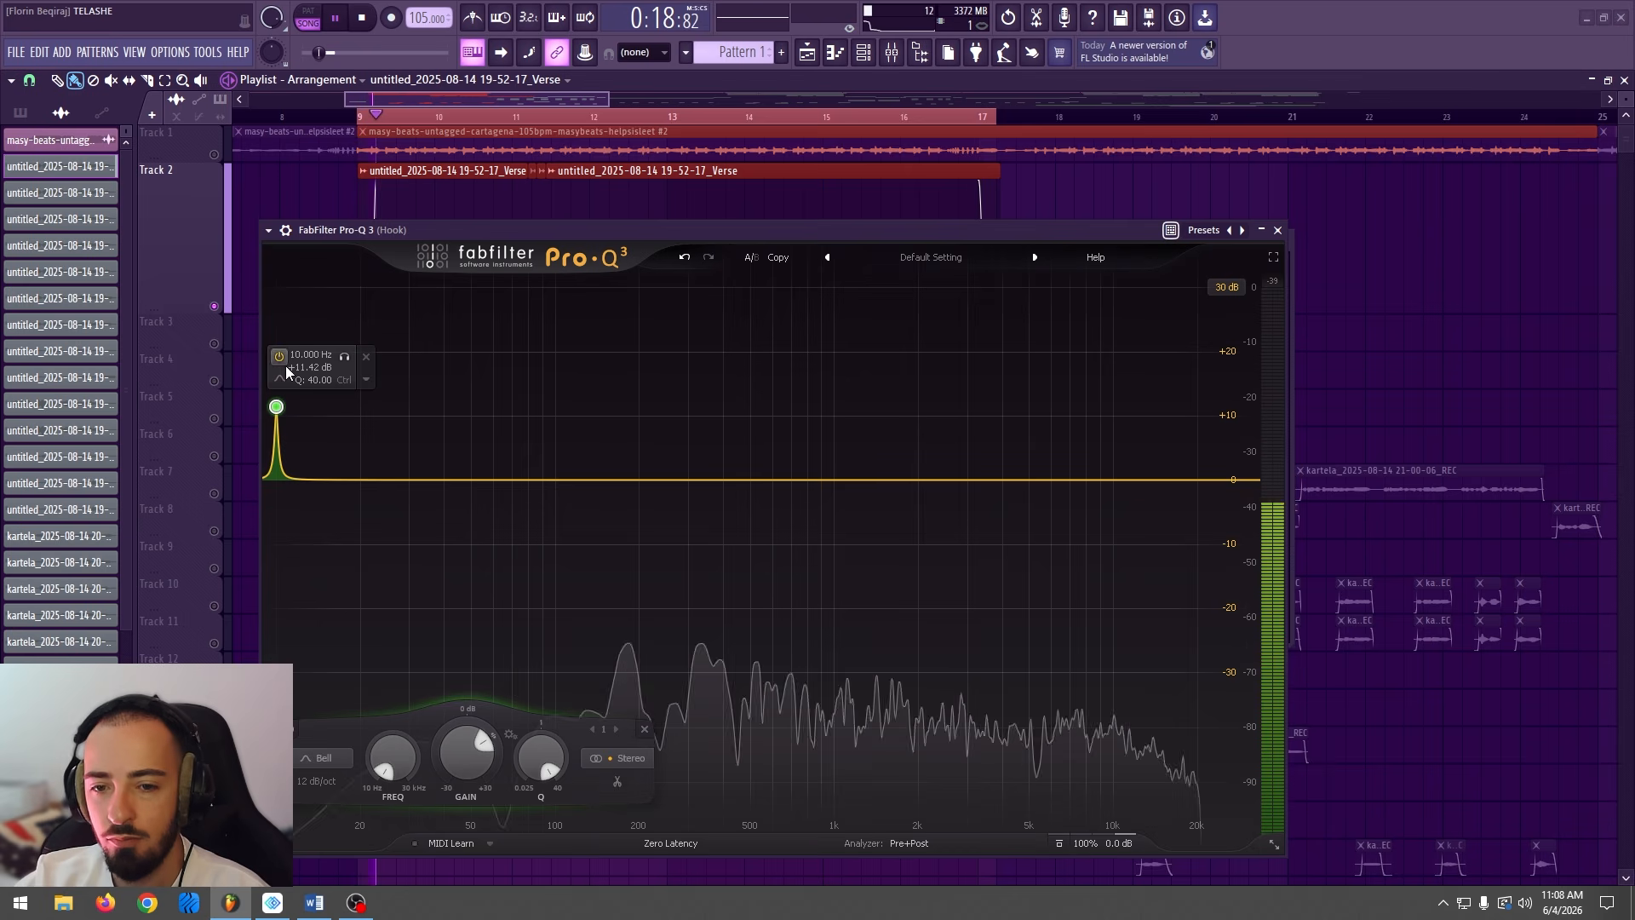
{"action": "left_click_drag", "start_coordinate": [281, 403], "coordinate": [640, 398]}
{"action": "key", "text": "space"}
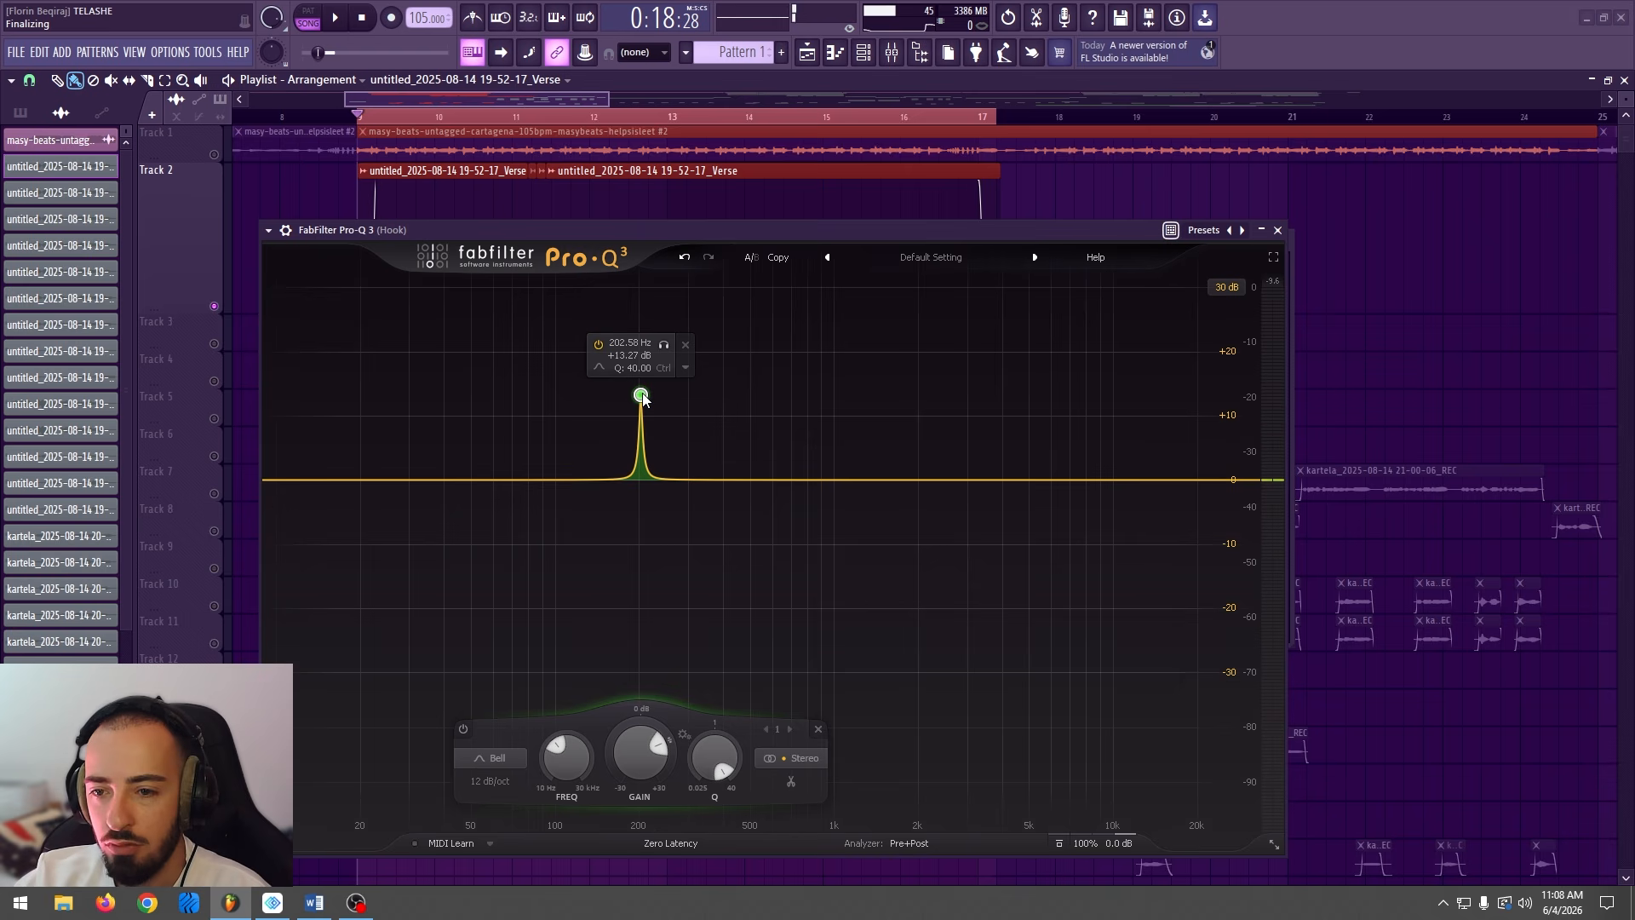
Turn the first band into a wider cut of about -3 dB with Q 3.94, centred near 204 Hz.
{"action": "left_click_drag", "start_coordinate": [643, 399], "coordinate": [626, 494]}
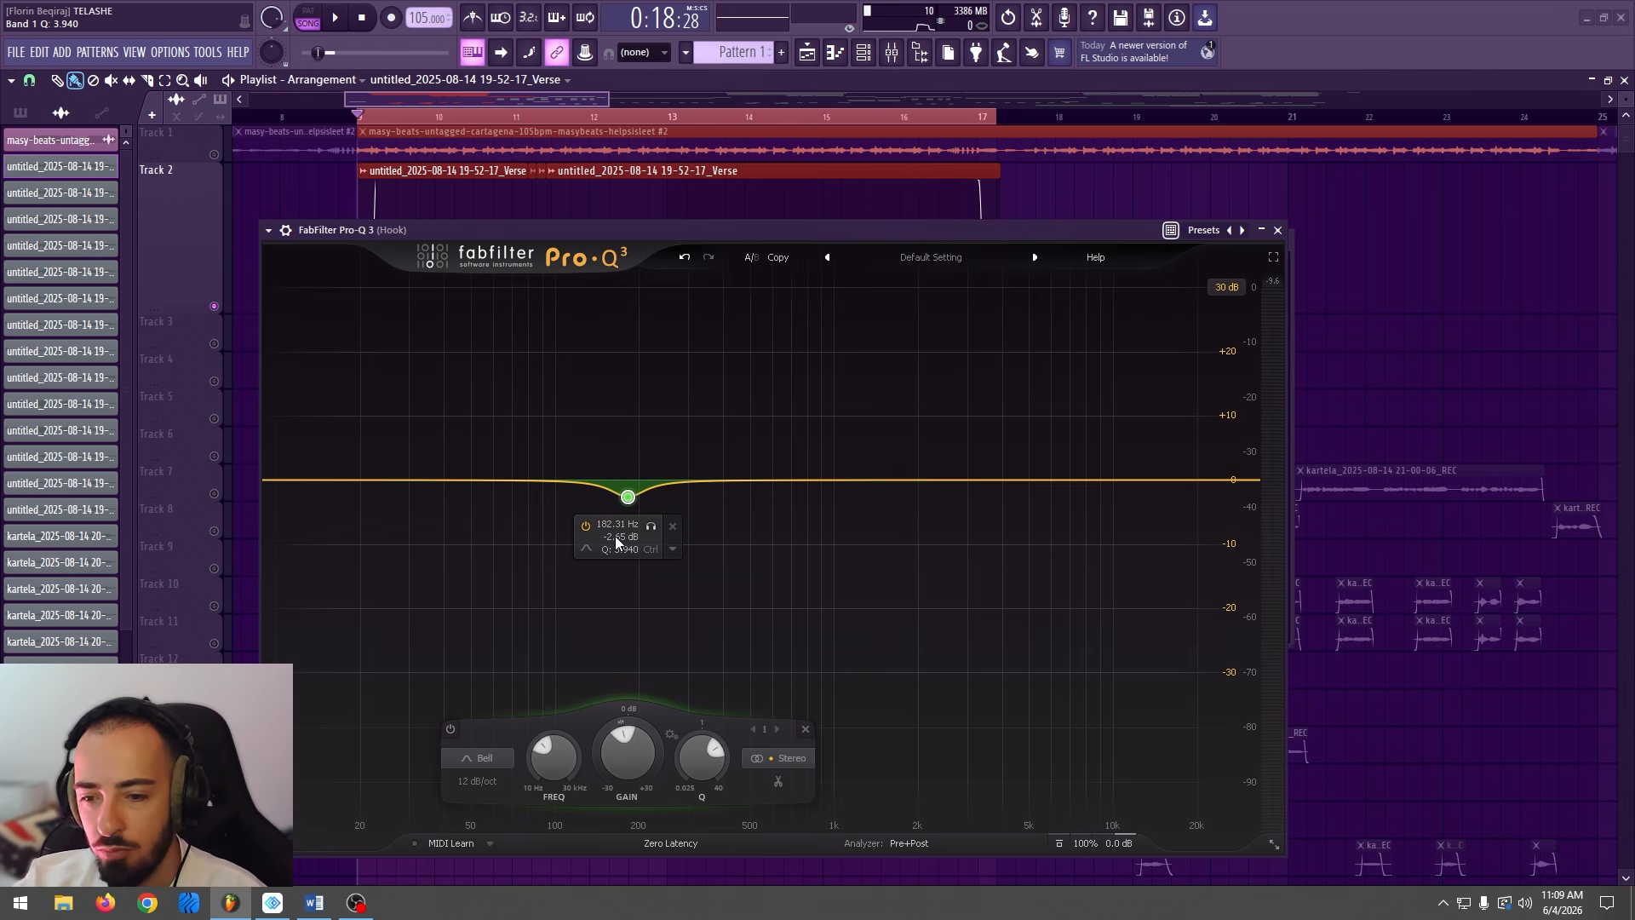
{"action": "double_click", "coordinate": [615, 535]}
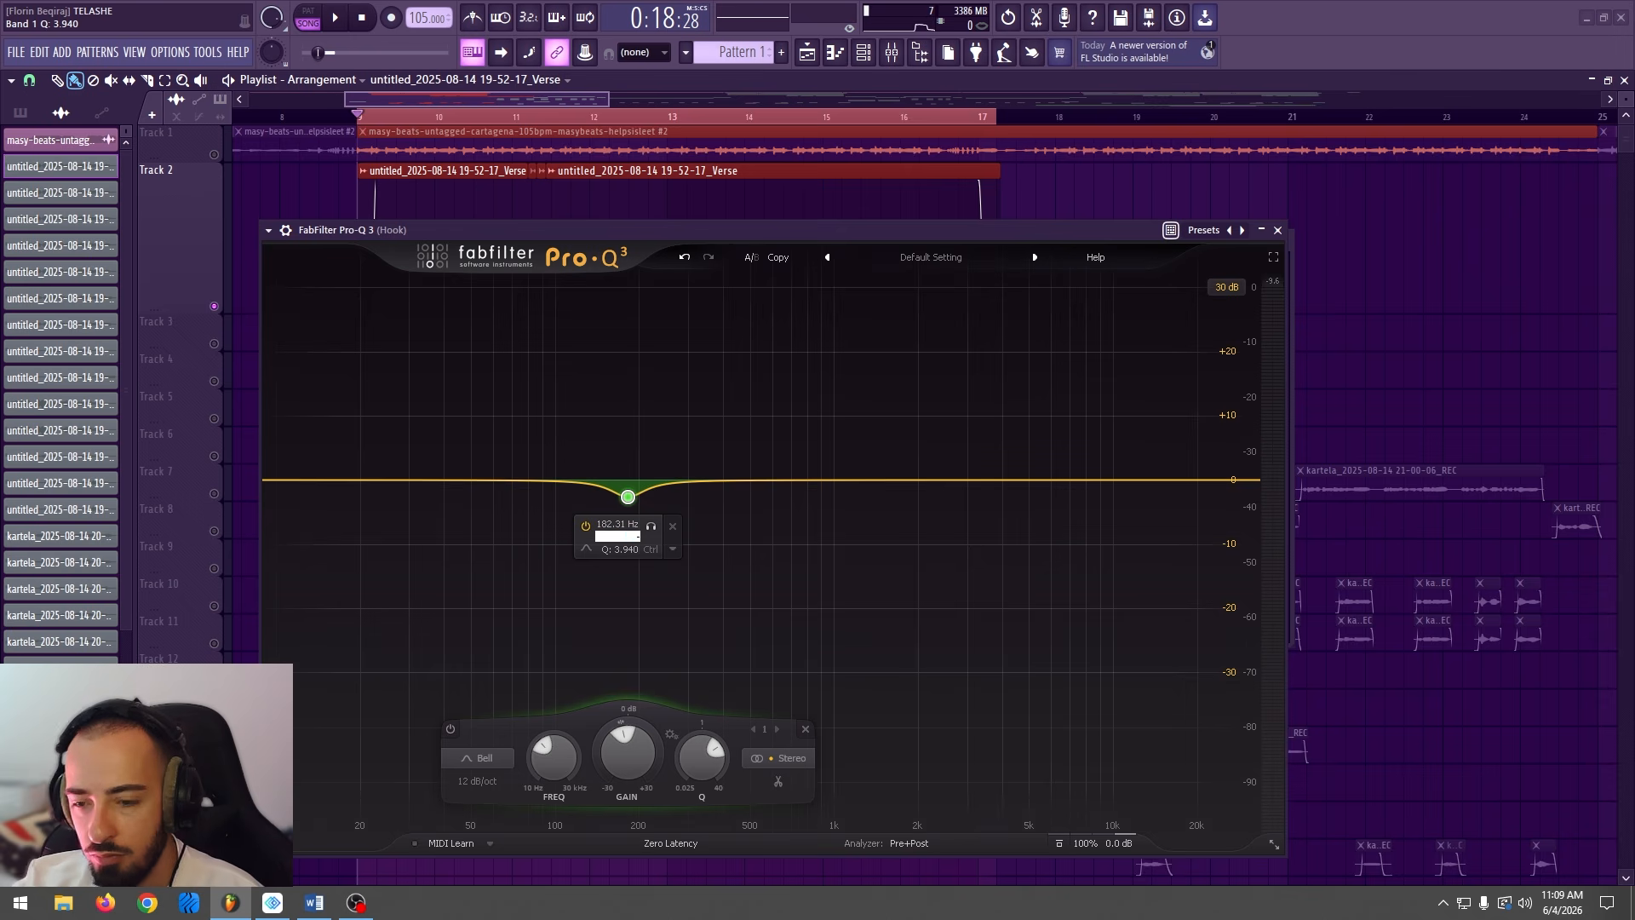
{"action": "key", "text": "space"}
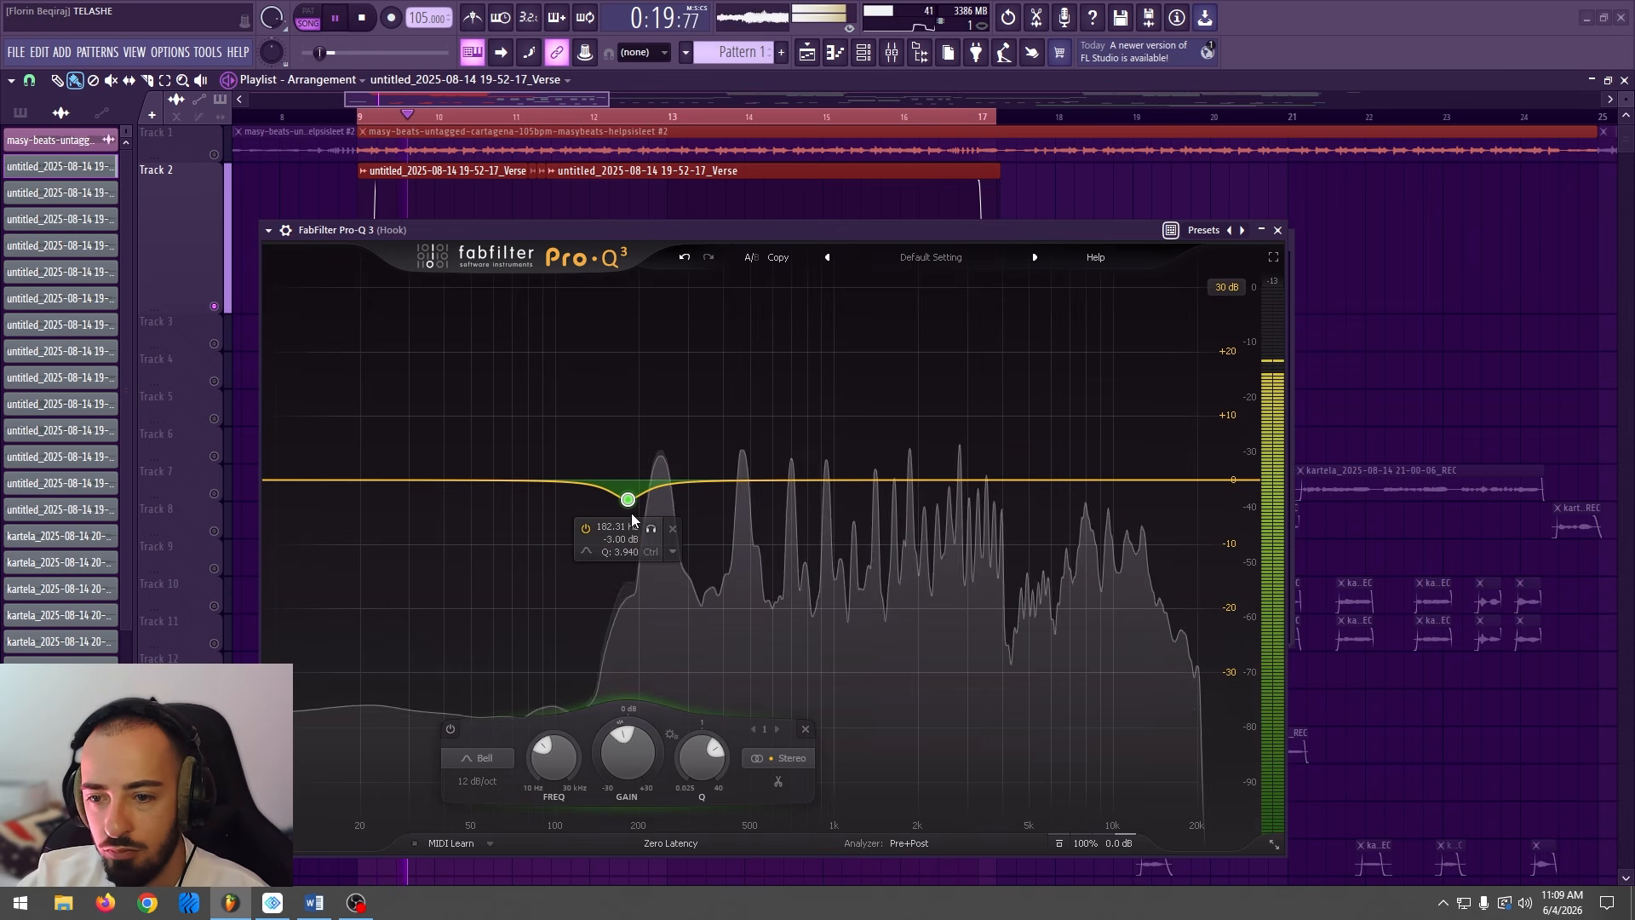
{"action": "left_click_drag", "start_coordinate": [629, 504], "coordinate": [639, 506]}
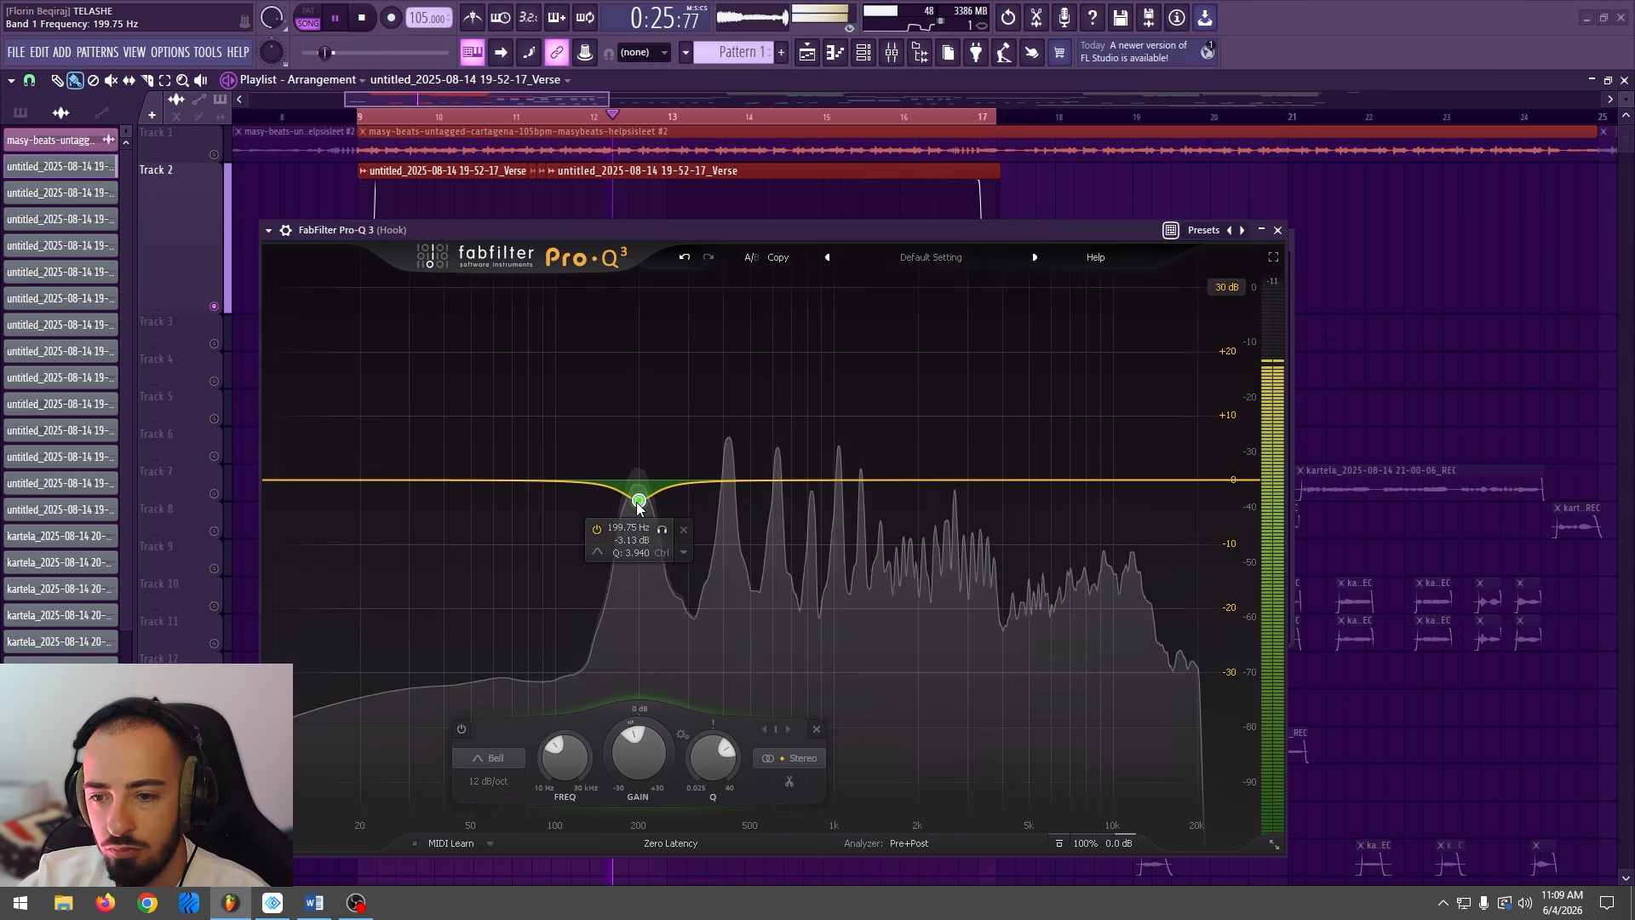
{"action": "left_click_drag", "start_coordinate": [641, 502], "coordinate": [643, 502]}
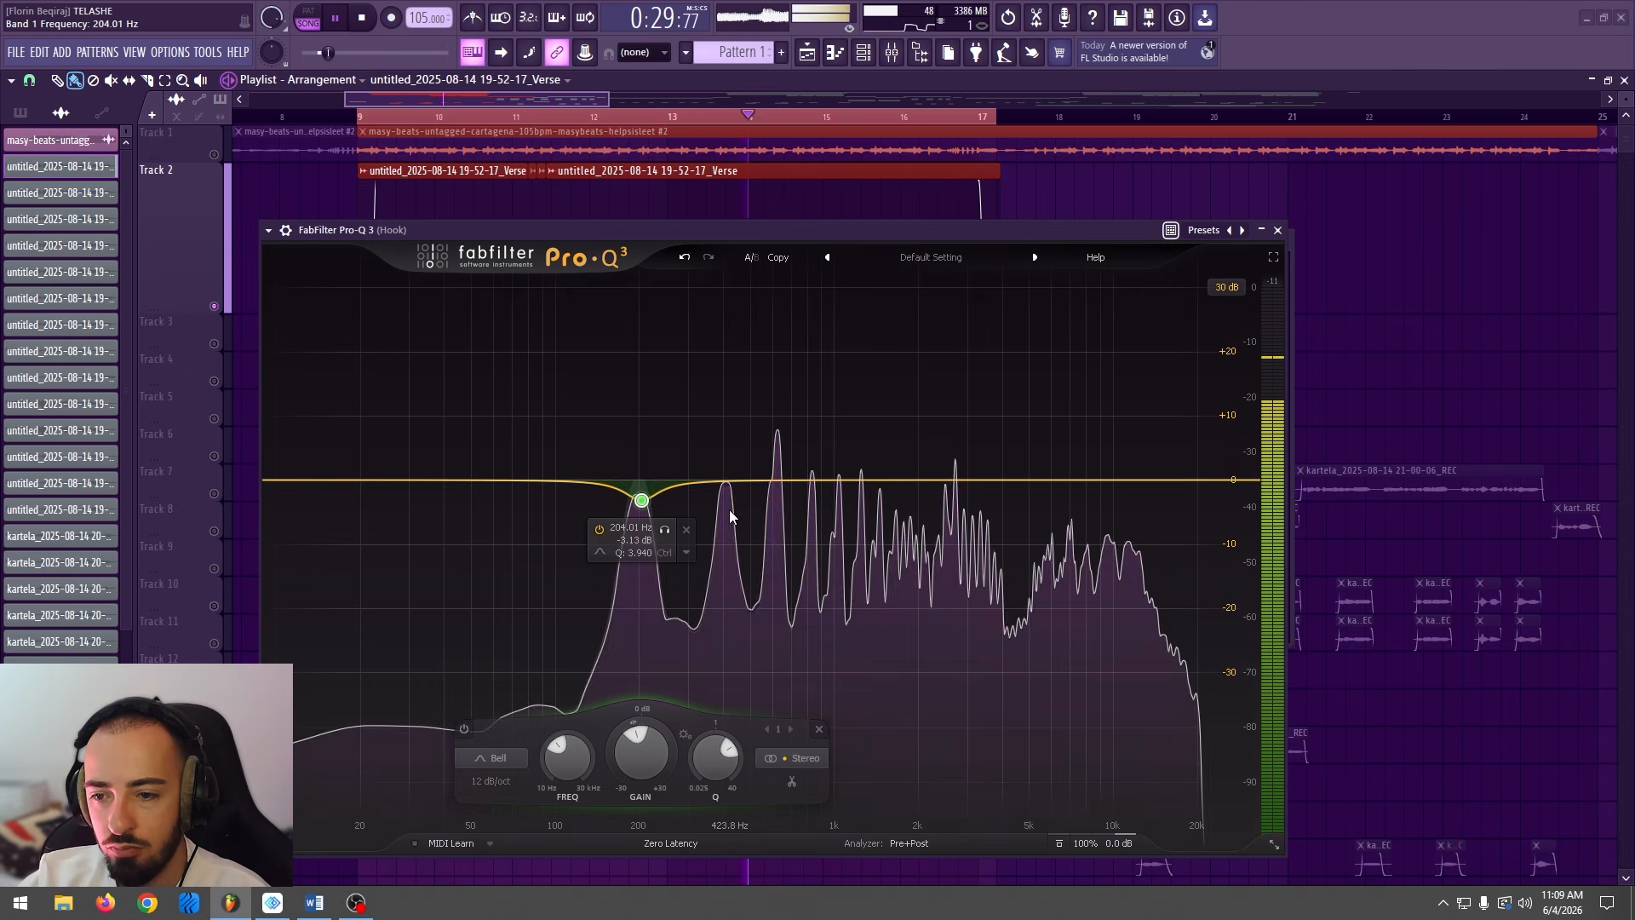
Add a second narrow band with Q 40, sweep it during playback, and cut 1.5 dB at about 427 Hz.
{"action": "key", "text": "space"}
{"action": "left_click_drag", "start_coordinate": [714, 480], "coordinate": [732, 390]}
{"action": "scroll", "coordinate": [712, 399], "scroll_direction": "up", "scroll_amount": 10}
{"action": "key", "text": "space"}
{"action": "key", "text": "space"}
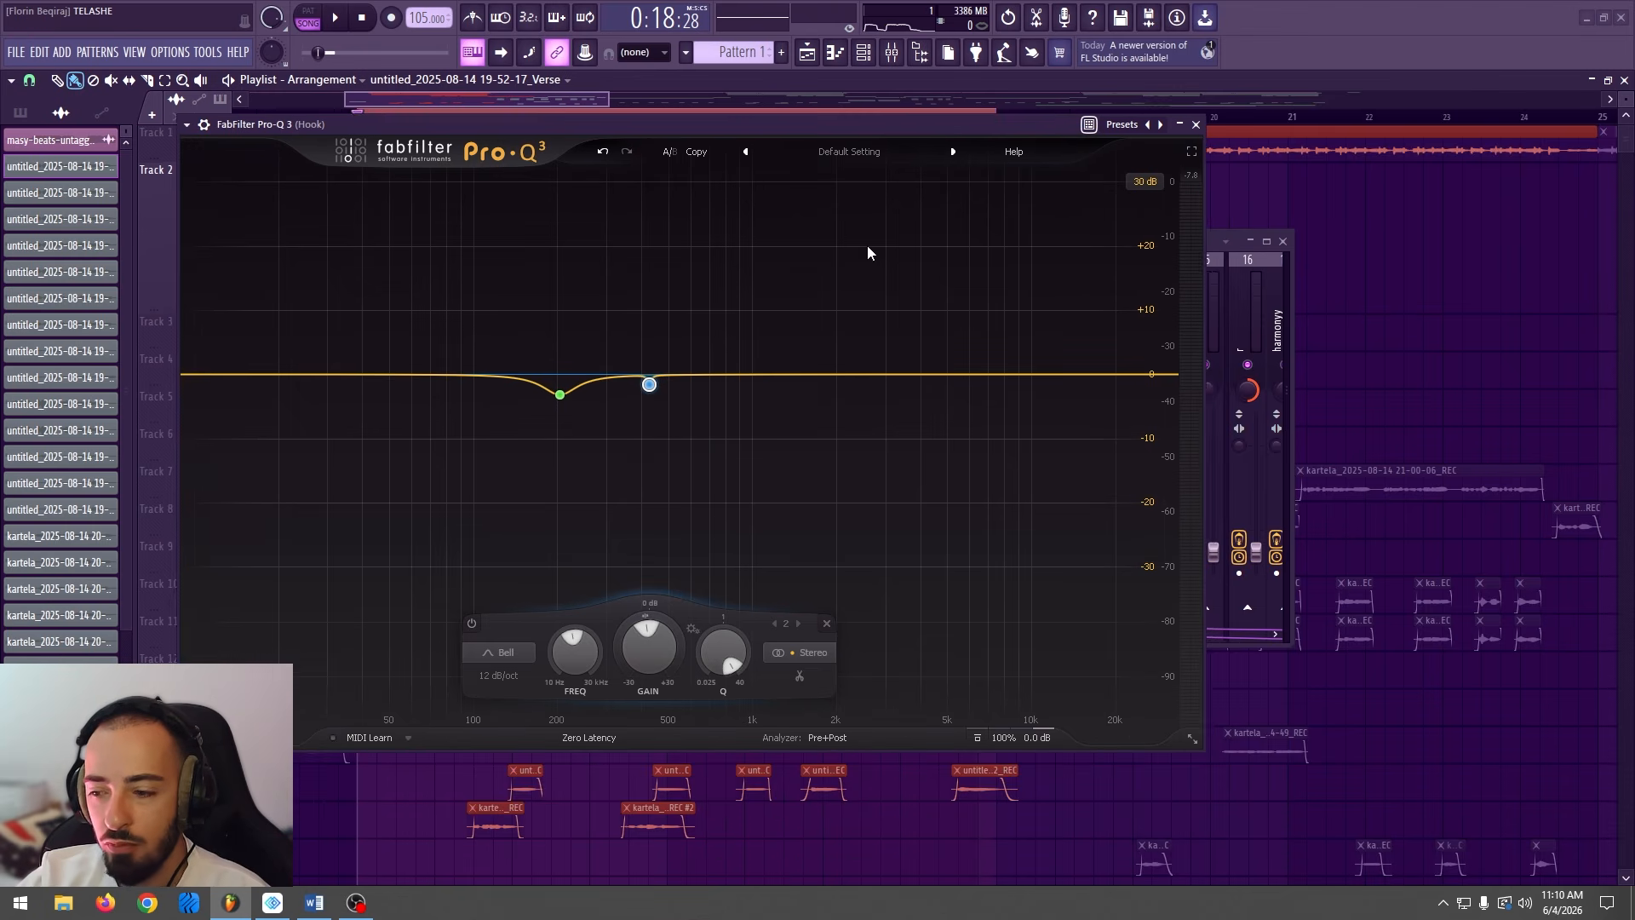
Add a third narrow band with Q 40, sweep it to about 2673 Hz during playback, and set its gain to -2 dB.
{"action": "key", "text": "space"}
{"action": "left_click_drag", "start_coordinate": [684, 376], "coordinate": [814, 296]}
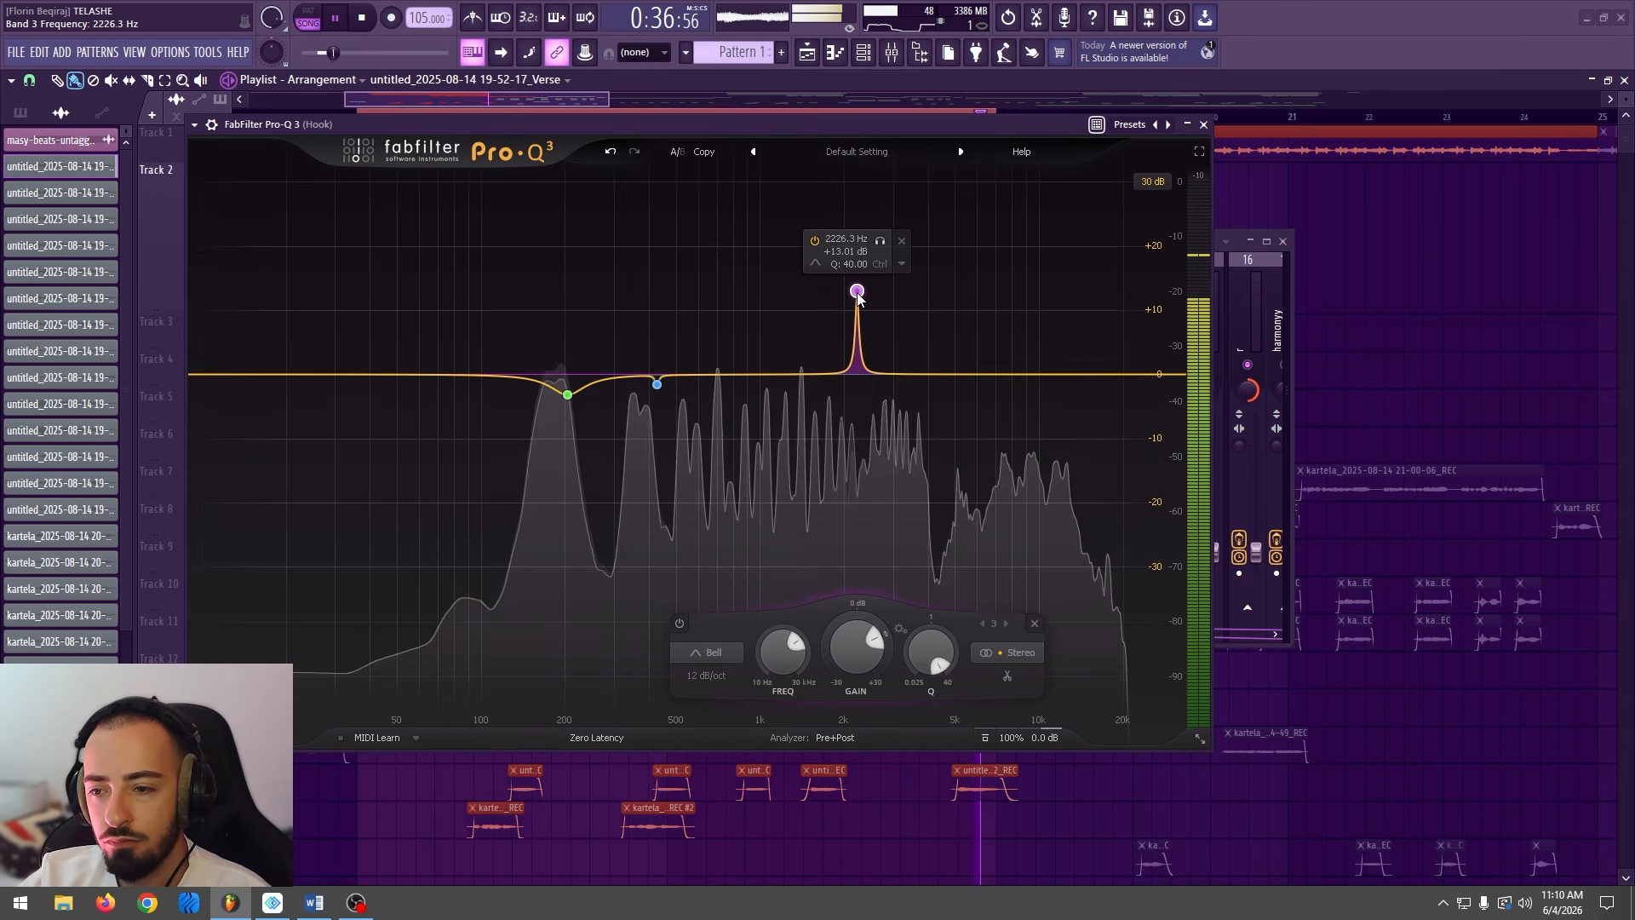
{"action": "left_click_drag", "start_coordinate": [860, 293], "coordinate": [879, 297]}
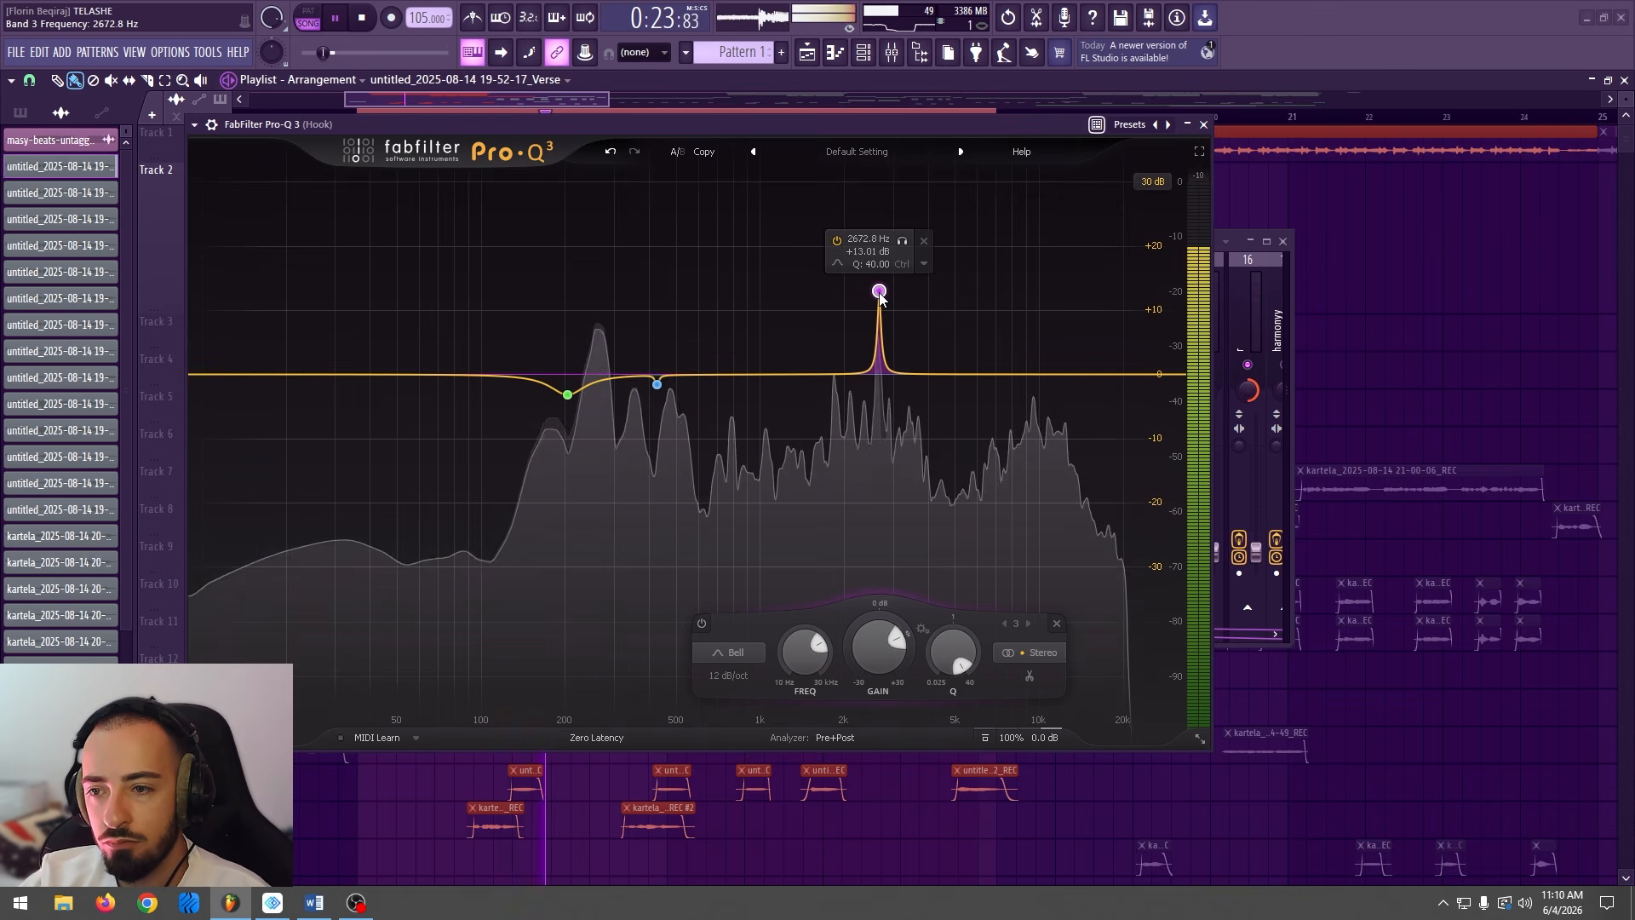
{"action": "key", "text": "space"}
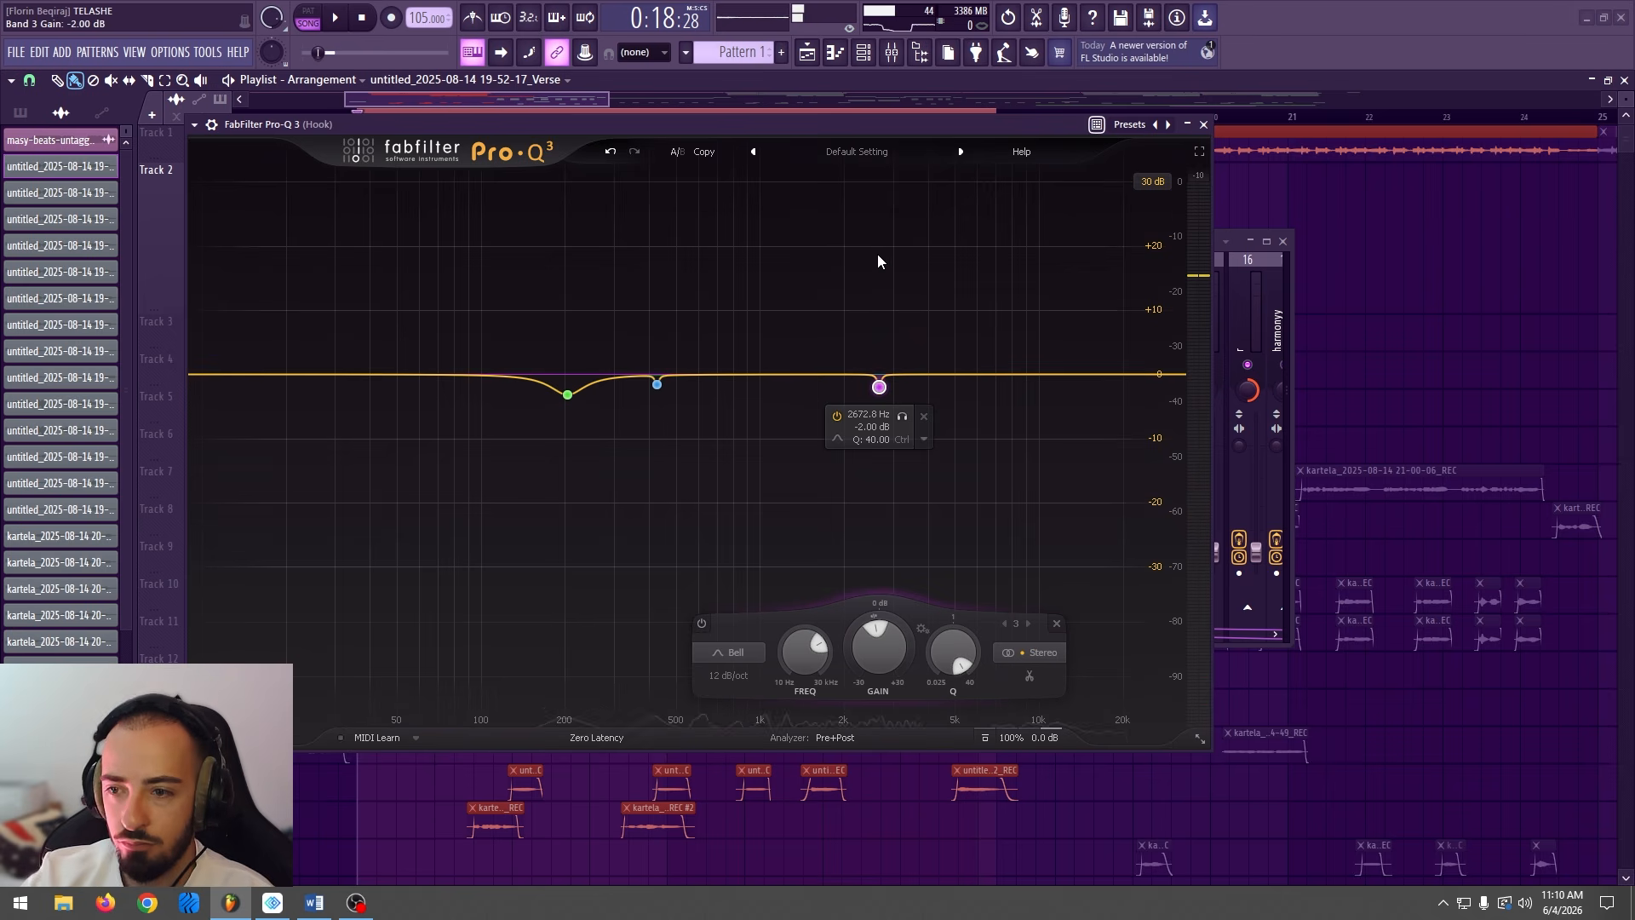
Add a fourth narrow band with Q 40, sweep it to about 9539 Hz during playback, and cut it by about 2 dB.
{"action": "key", "text": "space"}
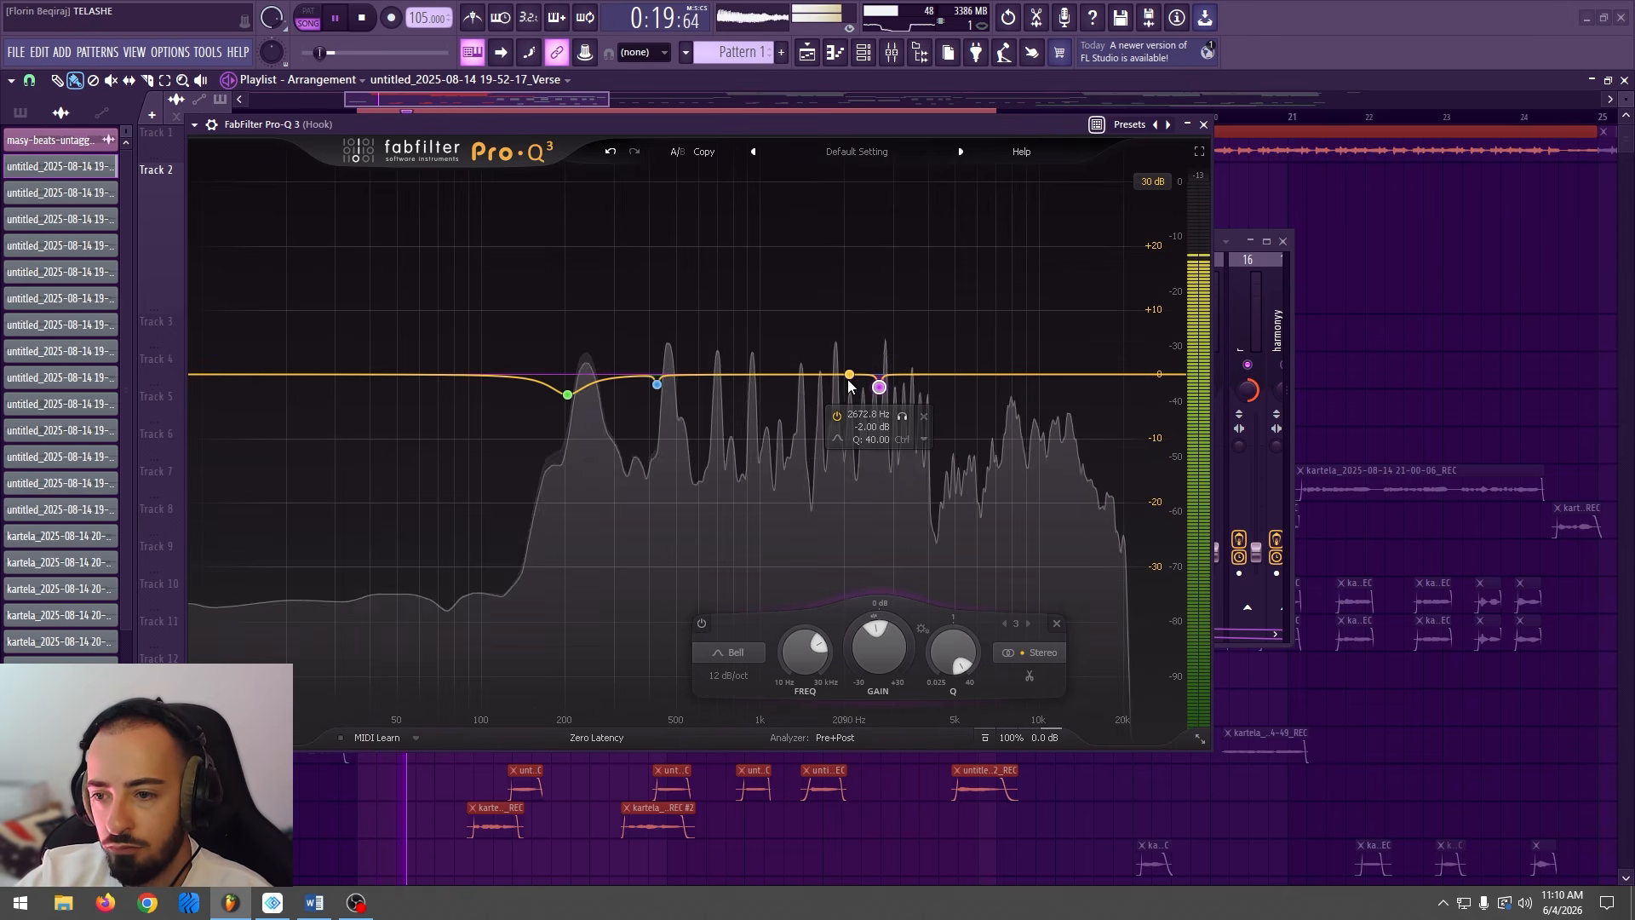
{"action": "left_click_drag", "start_coordinate": [849, 382], "coordinate": [964, 286]}
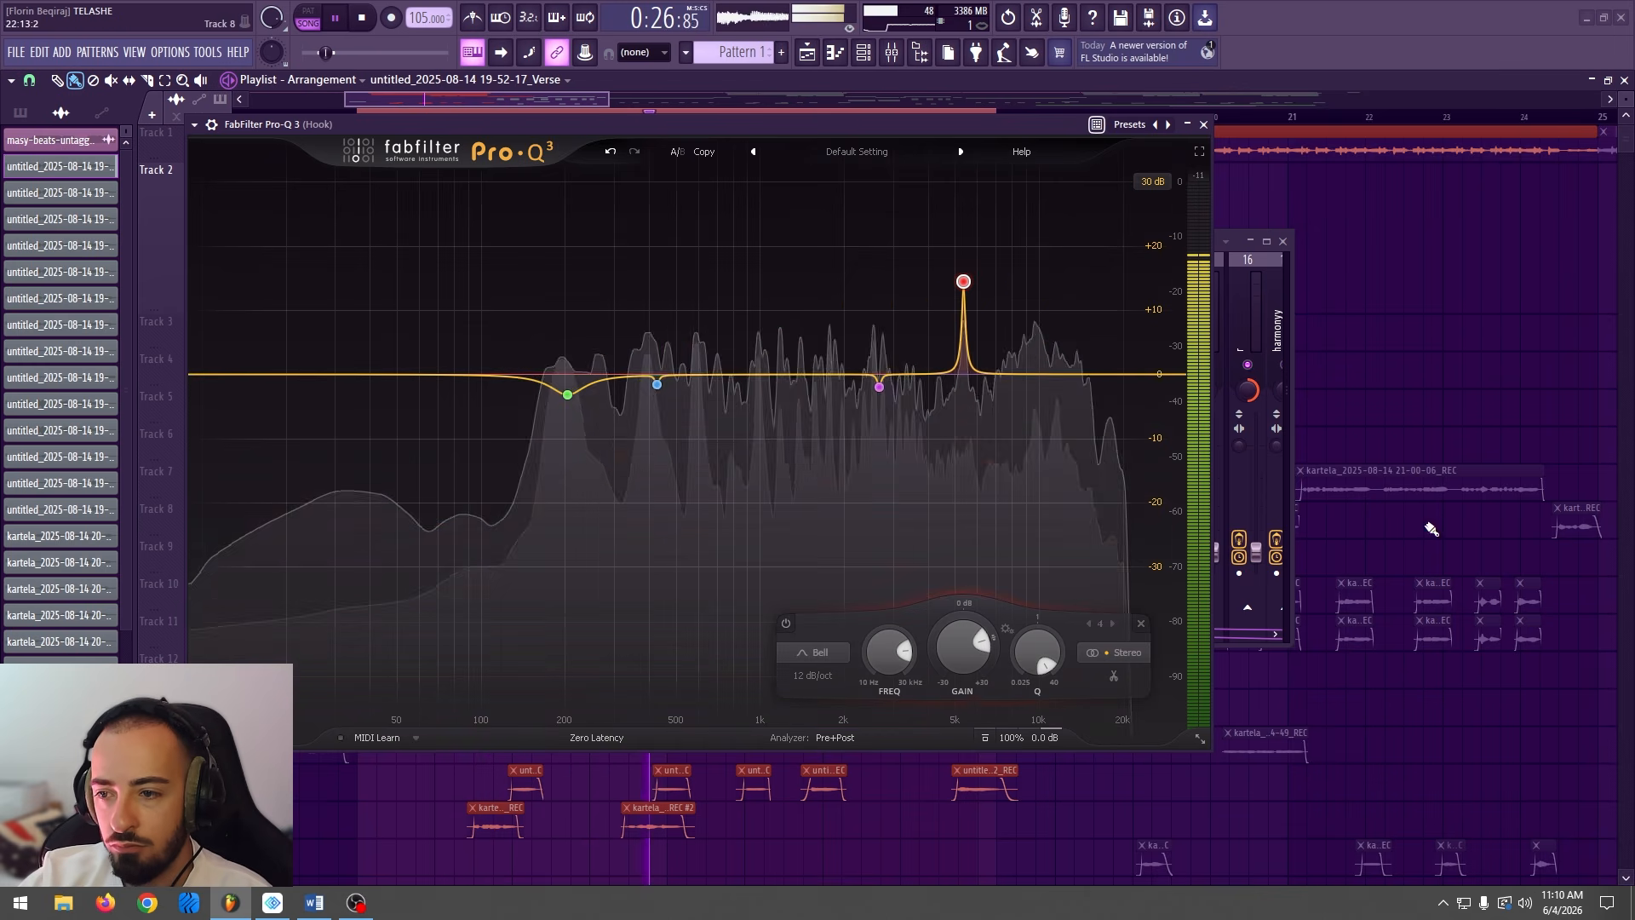
{"action": "left_click_drag", "start_coordinate": [963, 282], "coordinate": [1033, 284]}
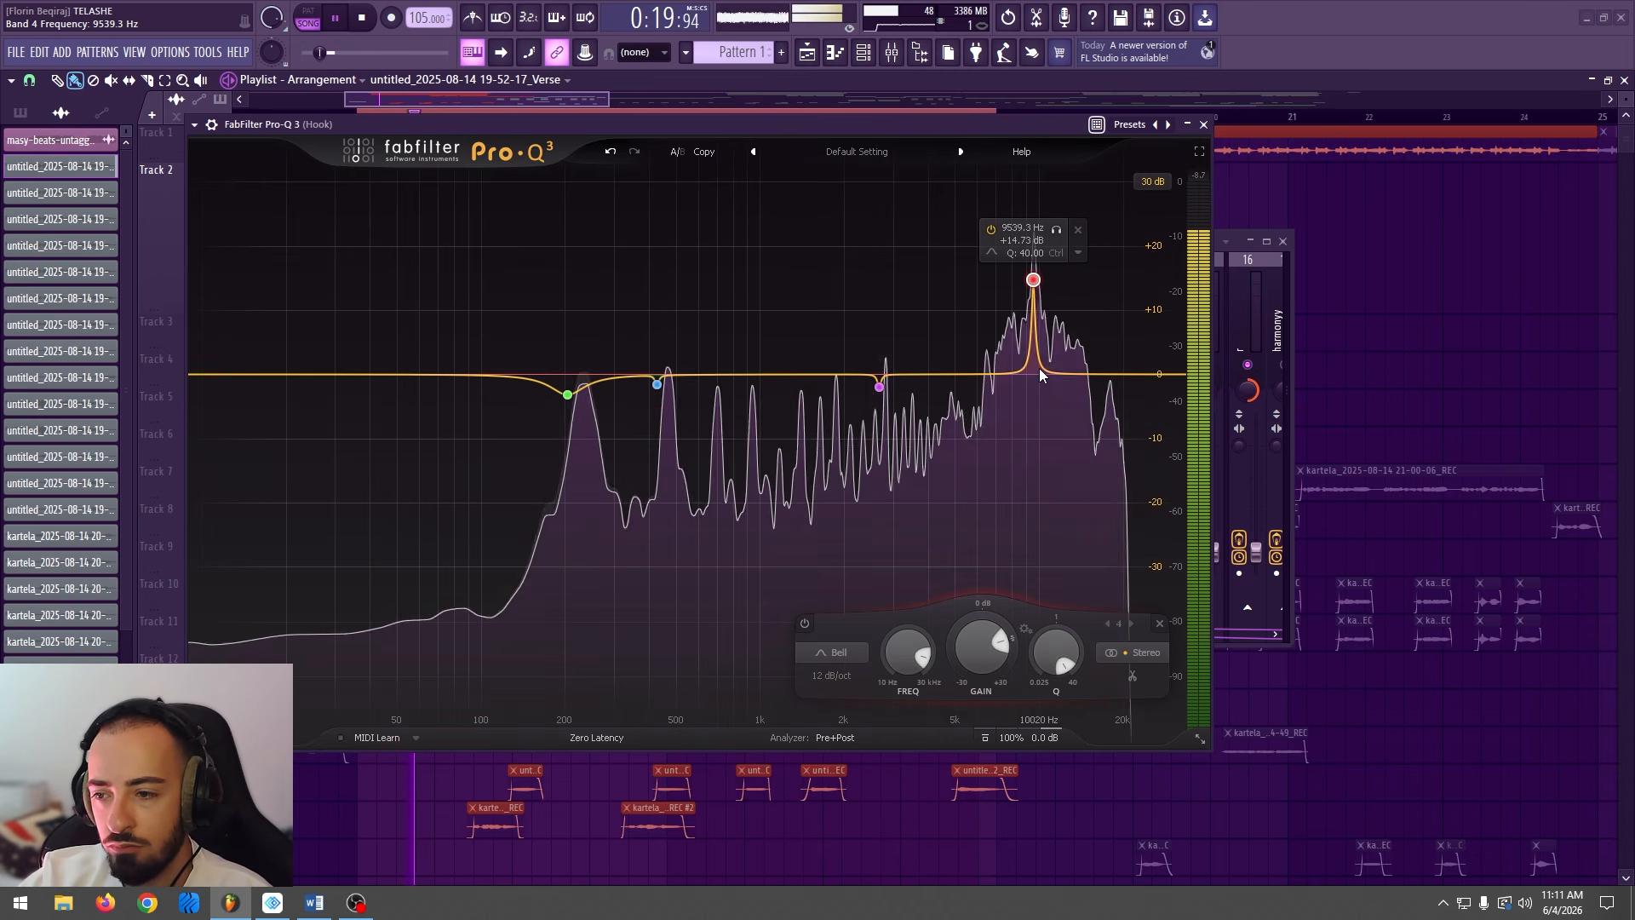
{"action": "mouse_move", "coordinate": [1044, 357]}
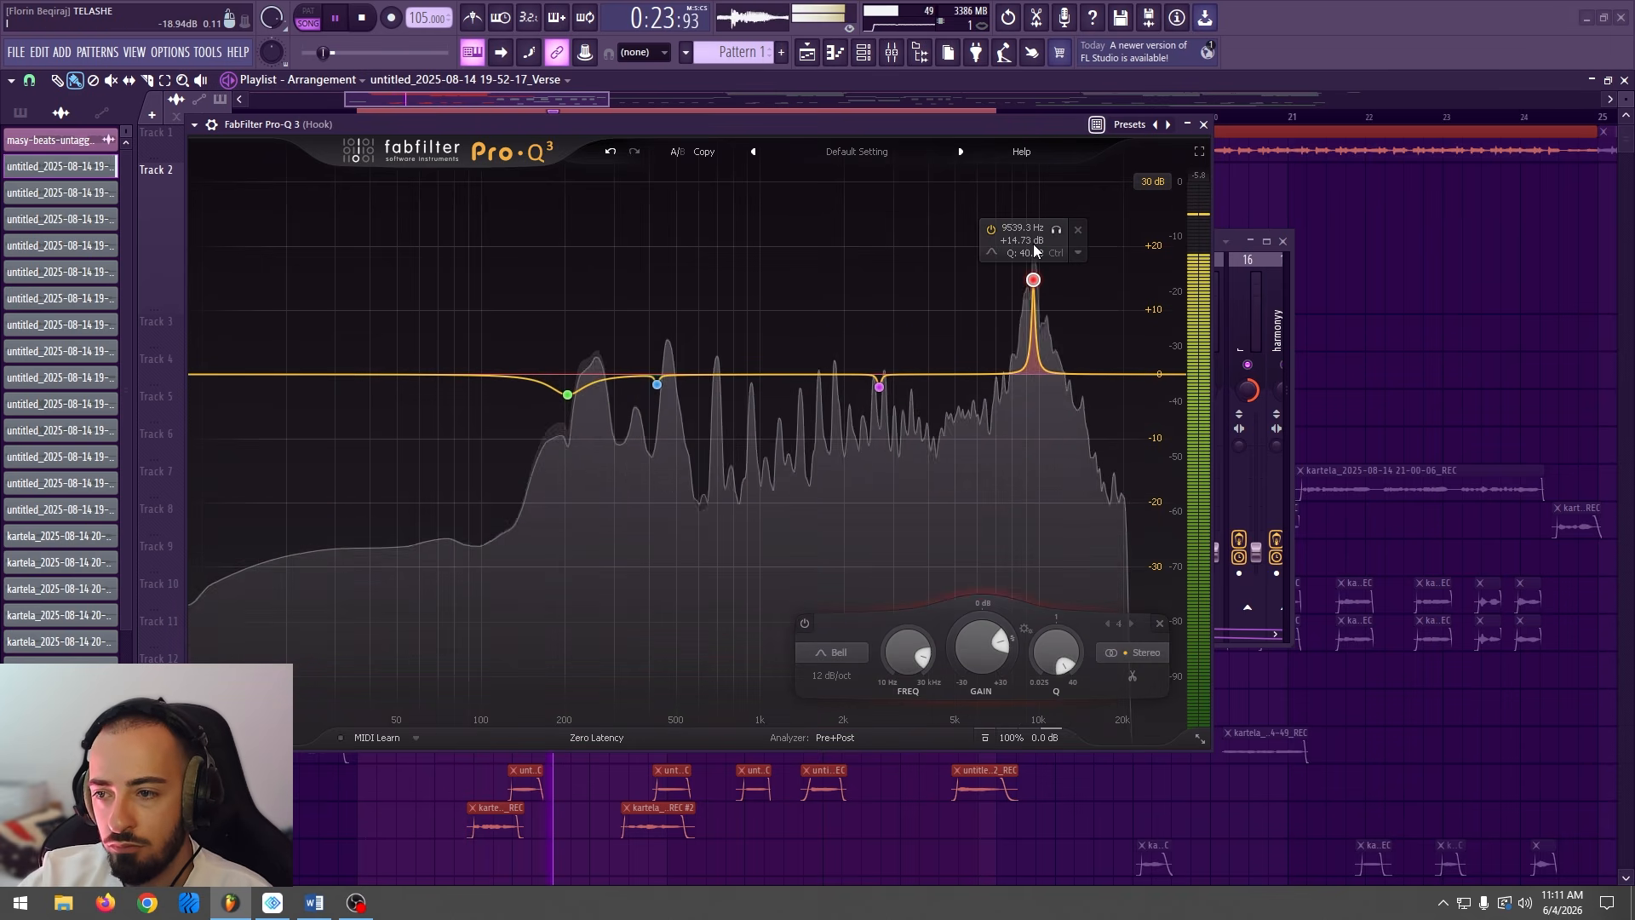
{"action": "key", "text": "Return"}
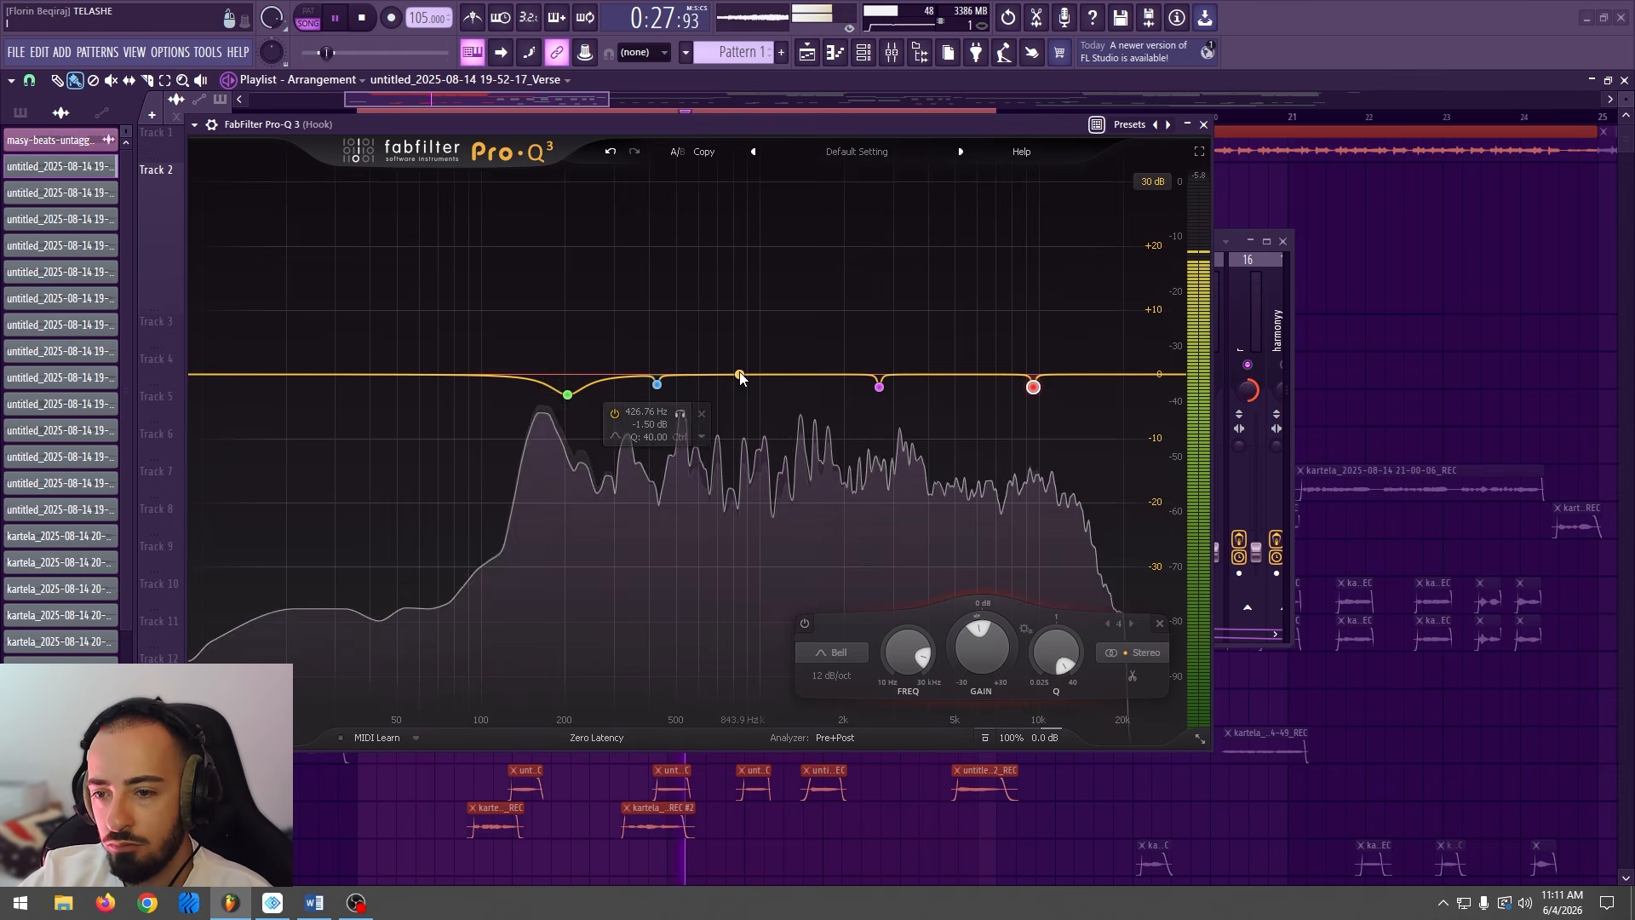
Add a fifth narrow band with Q 40, sweep it to about 1166 Hz, and set its gain to -2 dB.
{"action": "left_click_drag", "start_coordinate": [707, 374], "coordinate": [770, 279]}
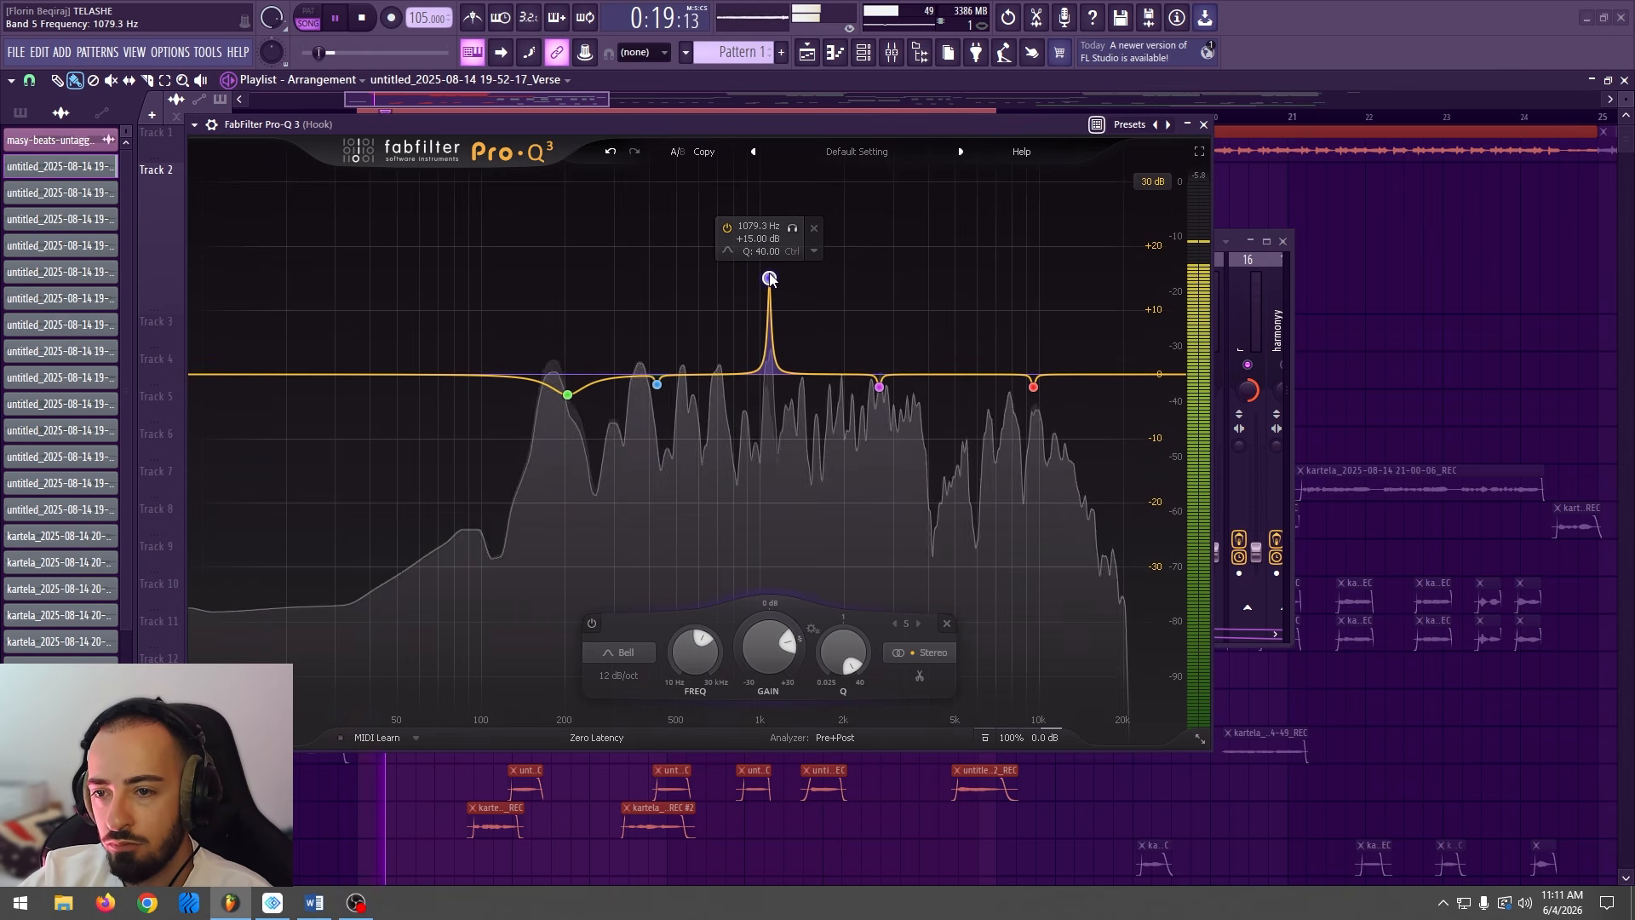
{"action": "left_click_drag", "start_coordinate": [771, 279], "coordinate": [780, 279]}
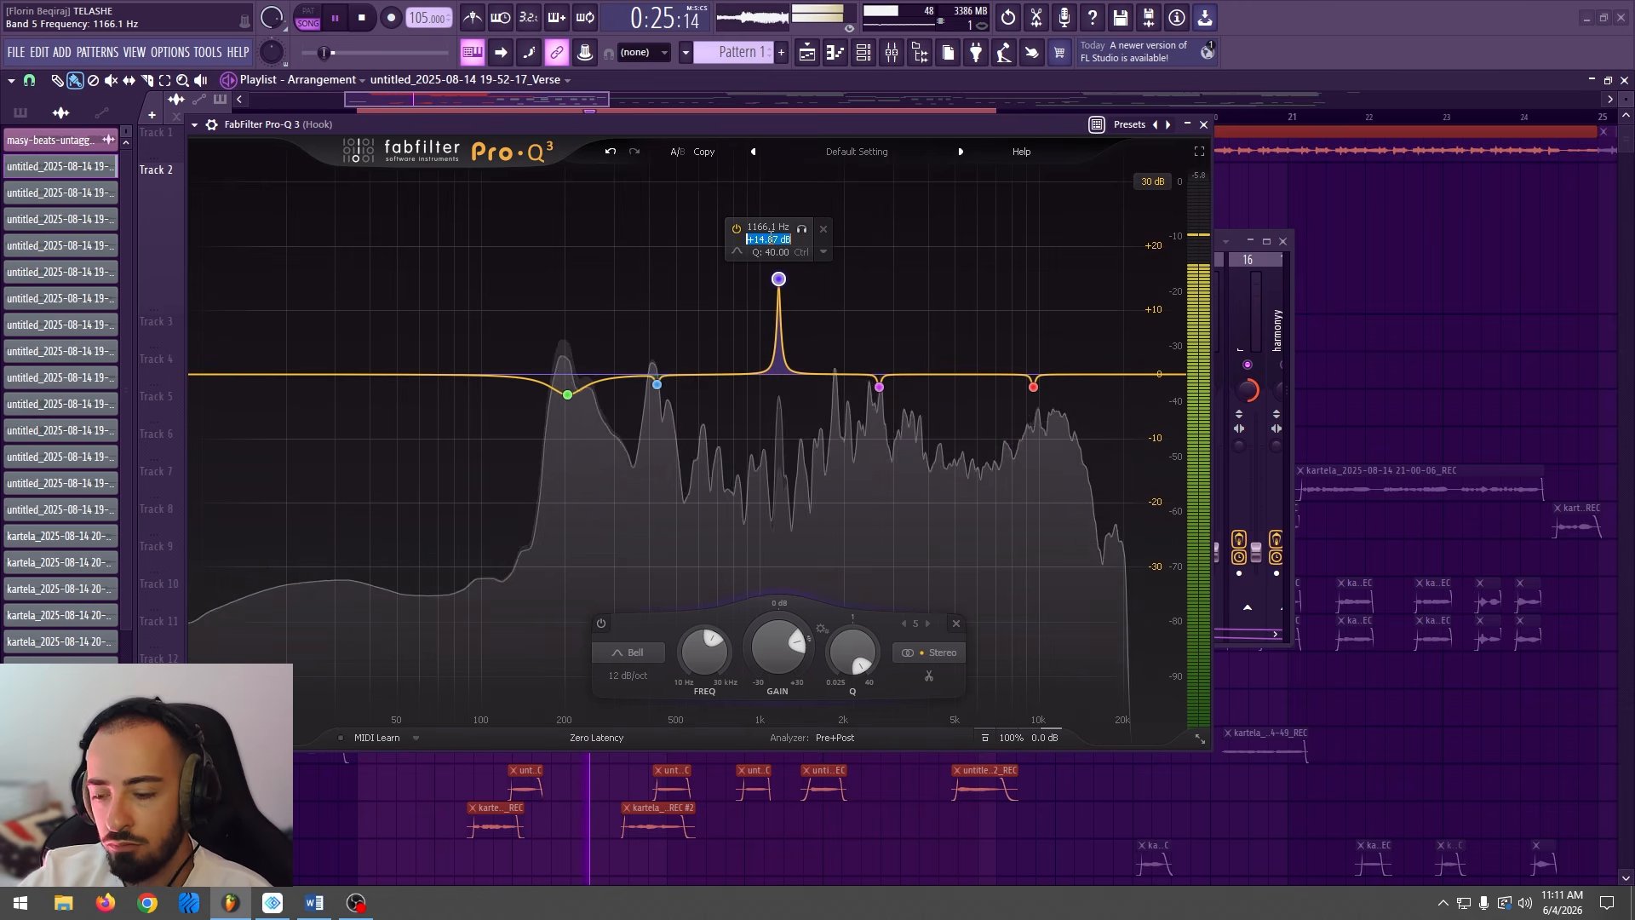
{"action": "type", "text": "-2"}
{"action": "key", "text": "Return"}
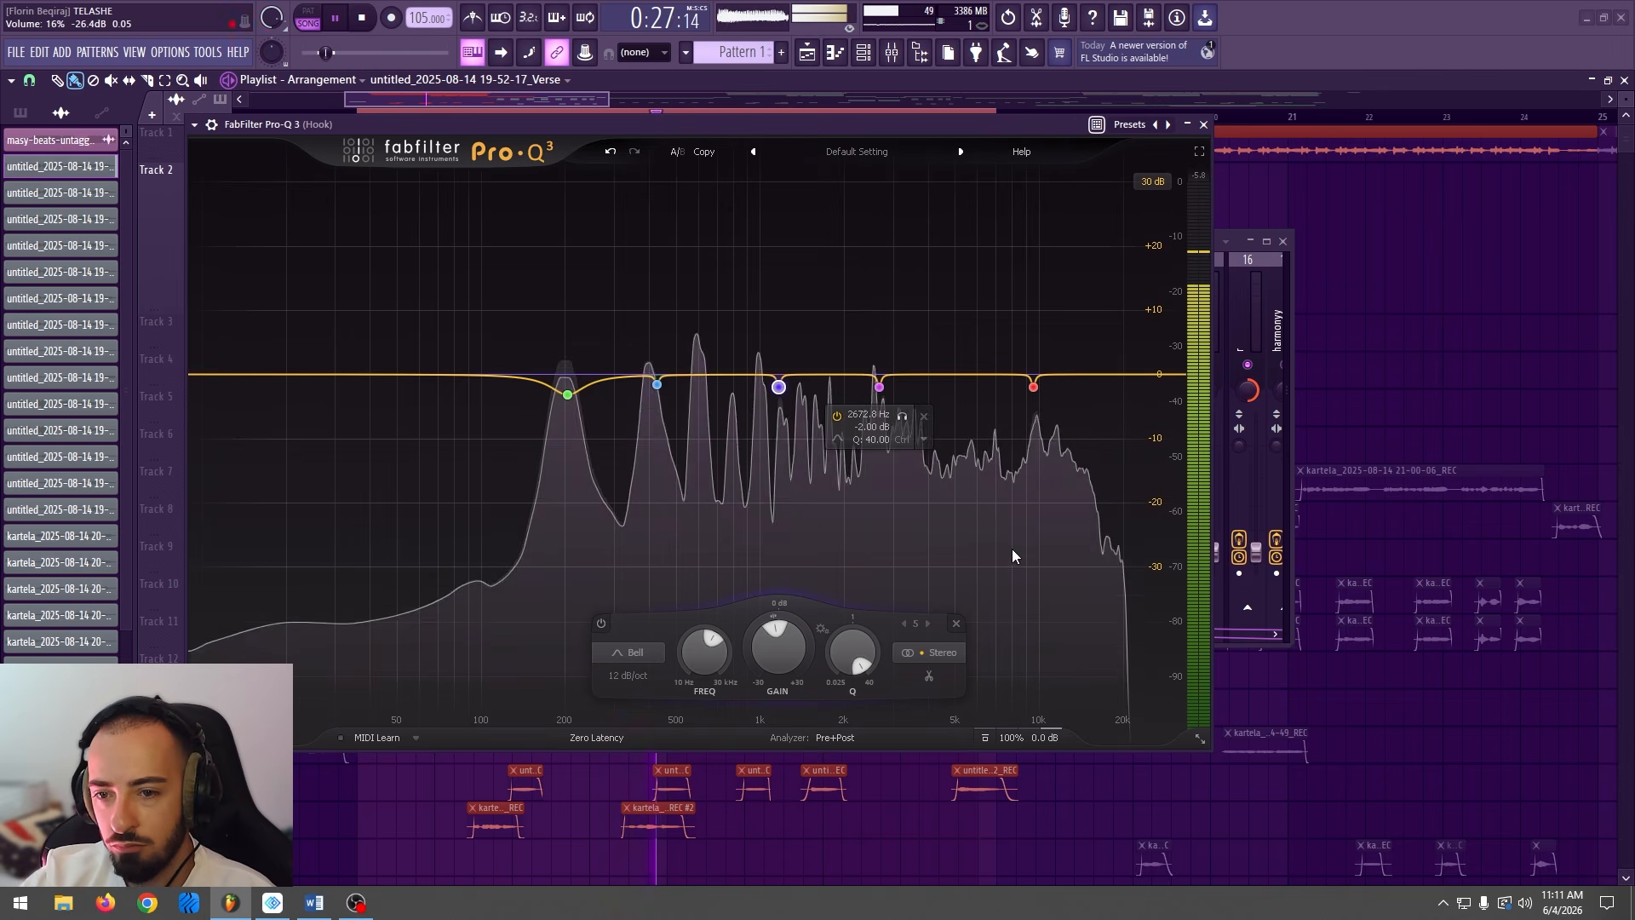
Add a sixth band shaped as a Low Cut with a 48 dB/oct slope and move its cutoff to just below 100 Hz.
{"action": "key", "text": "space"}
{"action": "left_click_drag", "start_coordinate": [255, 394], "coordinate": [279, 419]}
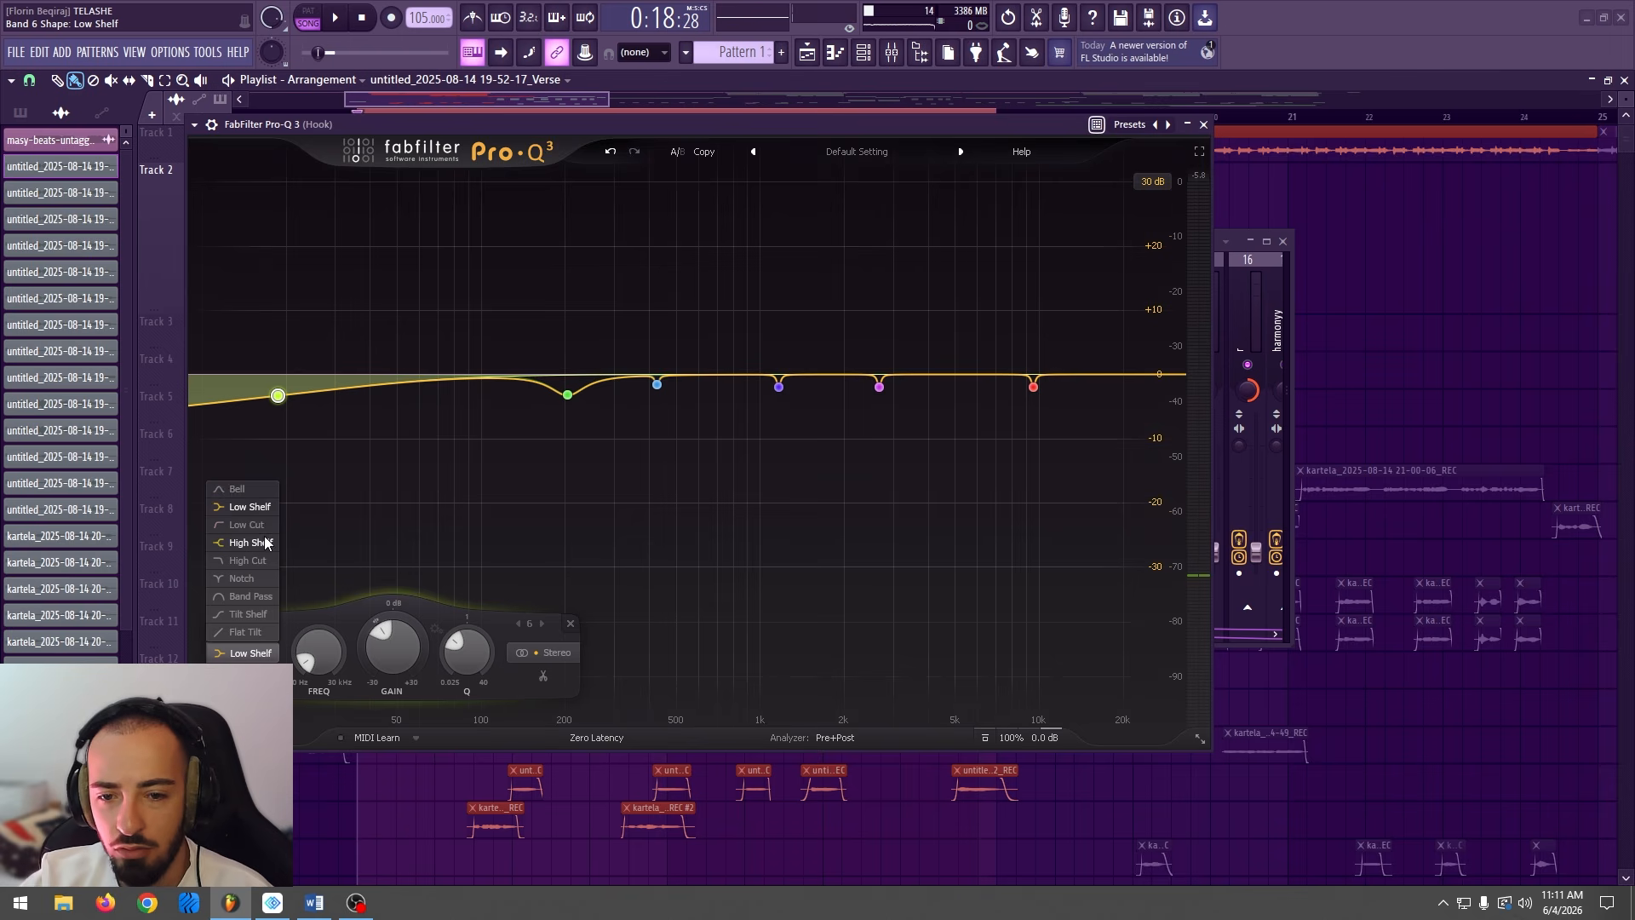
{"action": "left_click", "coordinate": [267, 534]}
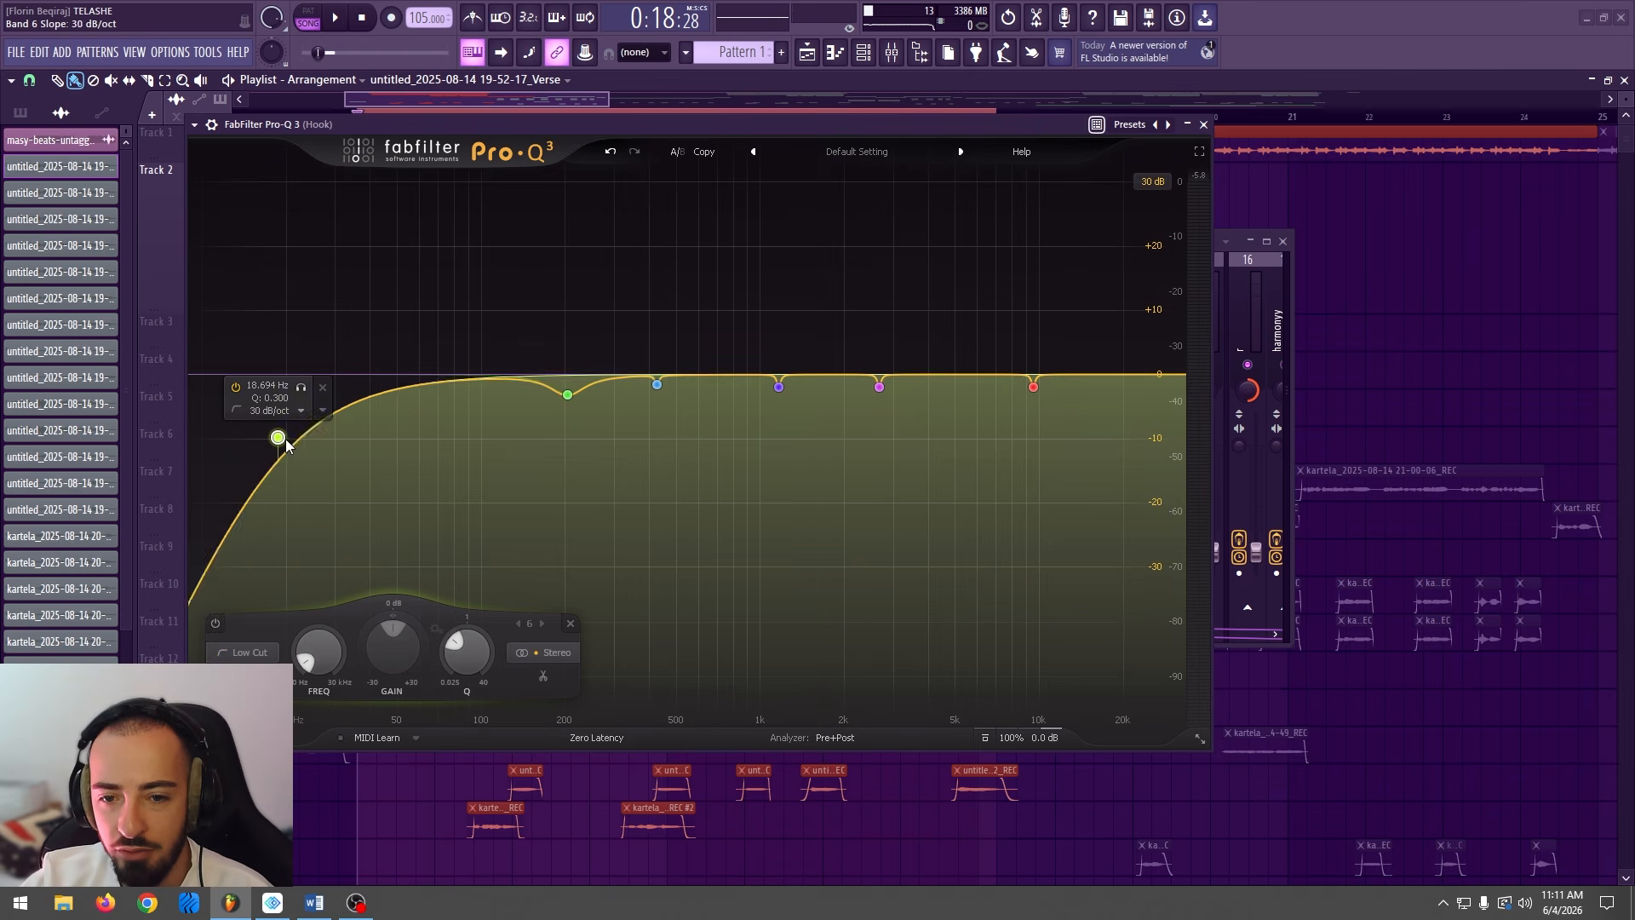
{"action": "left_click_drag", "start_coordinate": [297, 409], "coordinate": [306, 406]}
{"action": "left_click", "coordinate": [255, 656]}
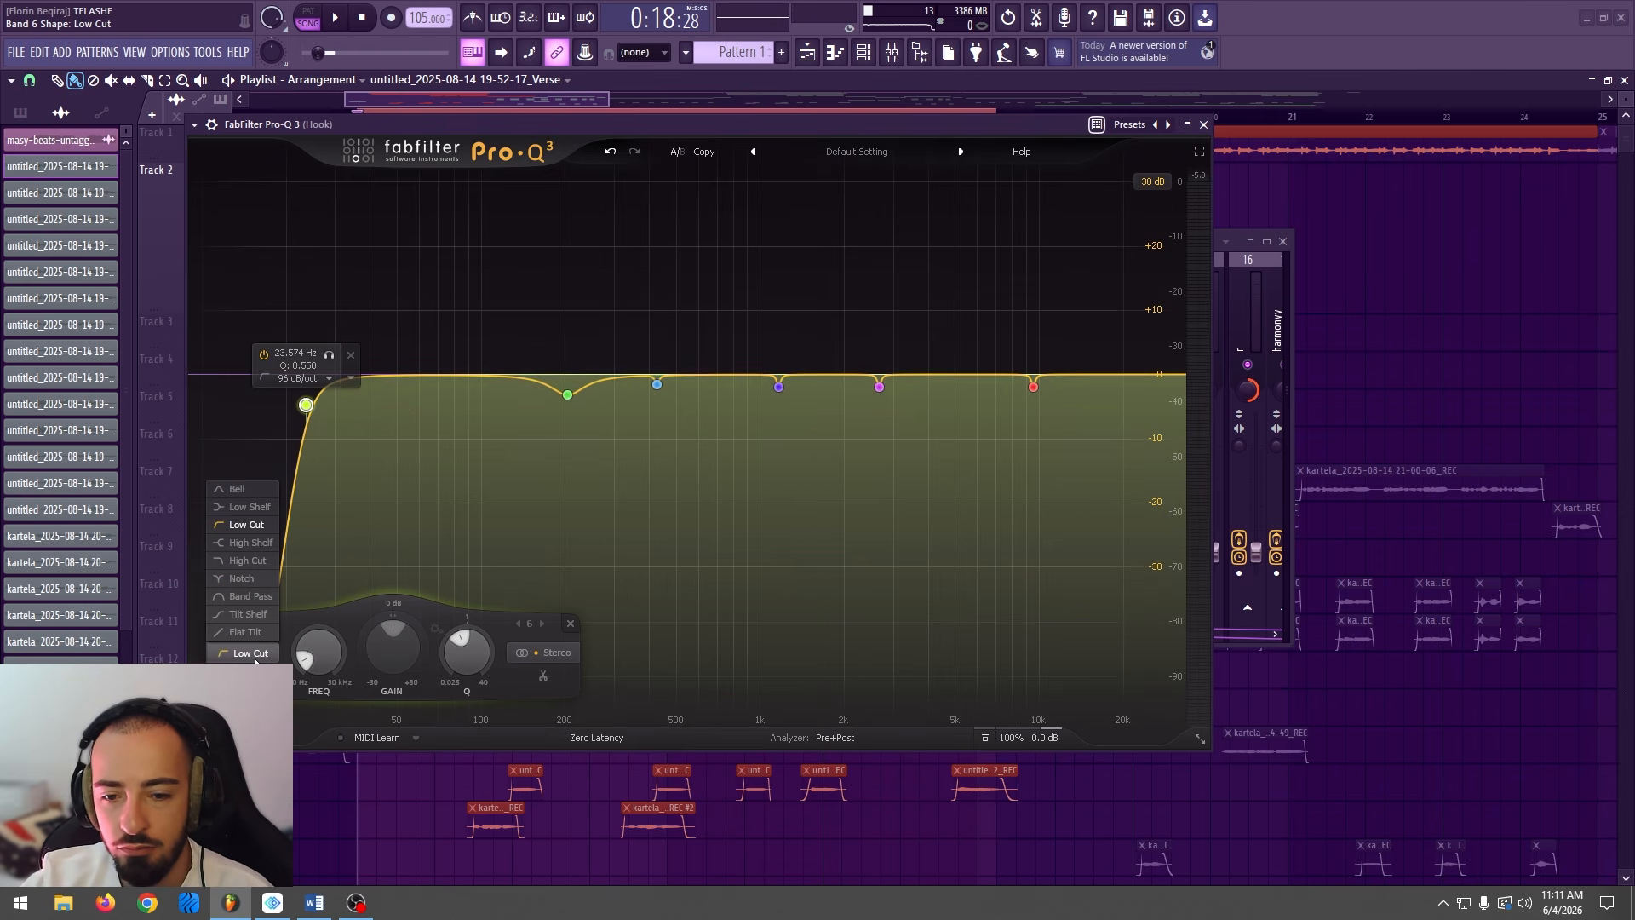
{"action": "left_click", "coordinate": [264, 657]}
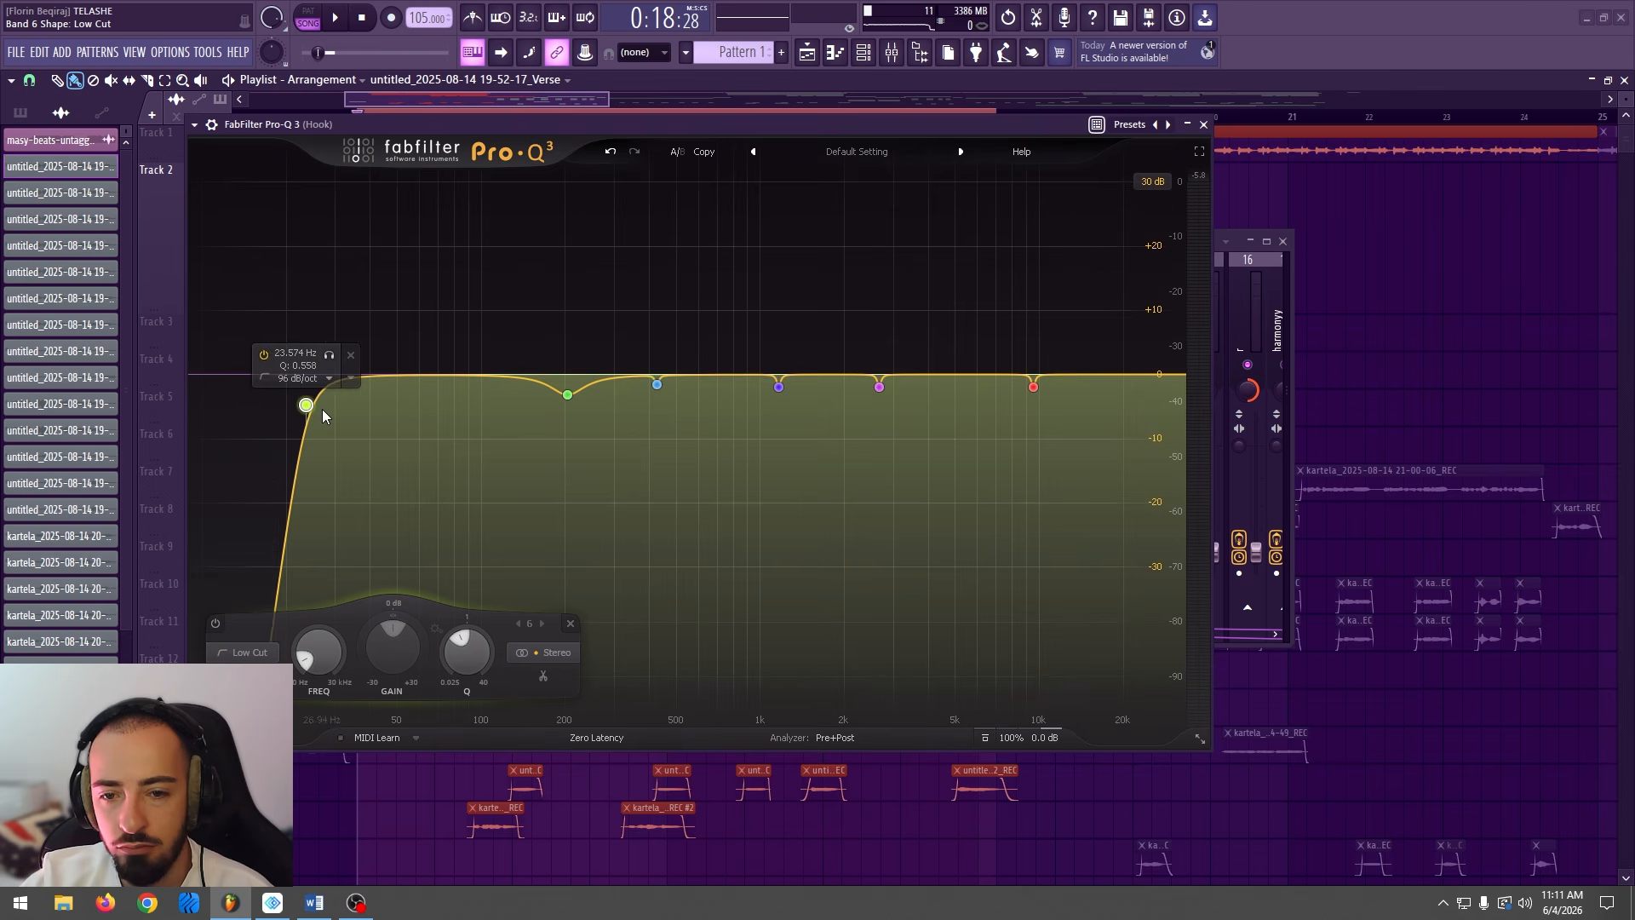
{"action": "left_click_drag", "start_coordinate": [315, 407], "coordinate": [481, 379]}
{"action": "key", "text": "space"}
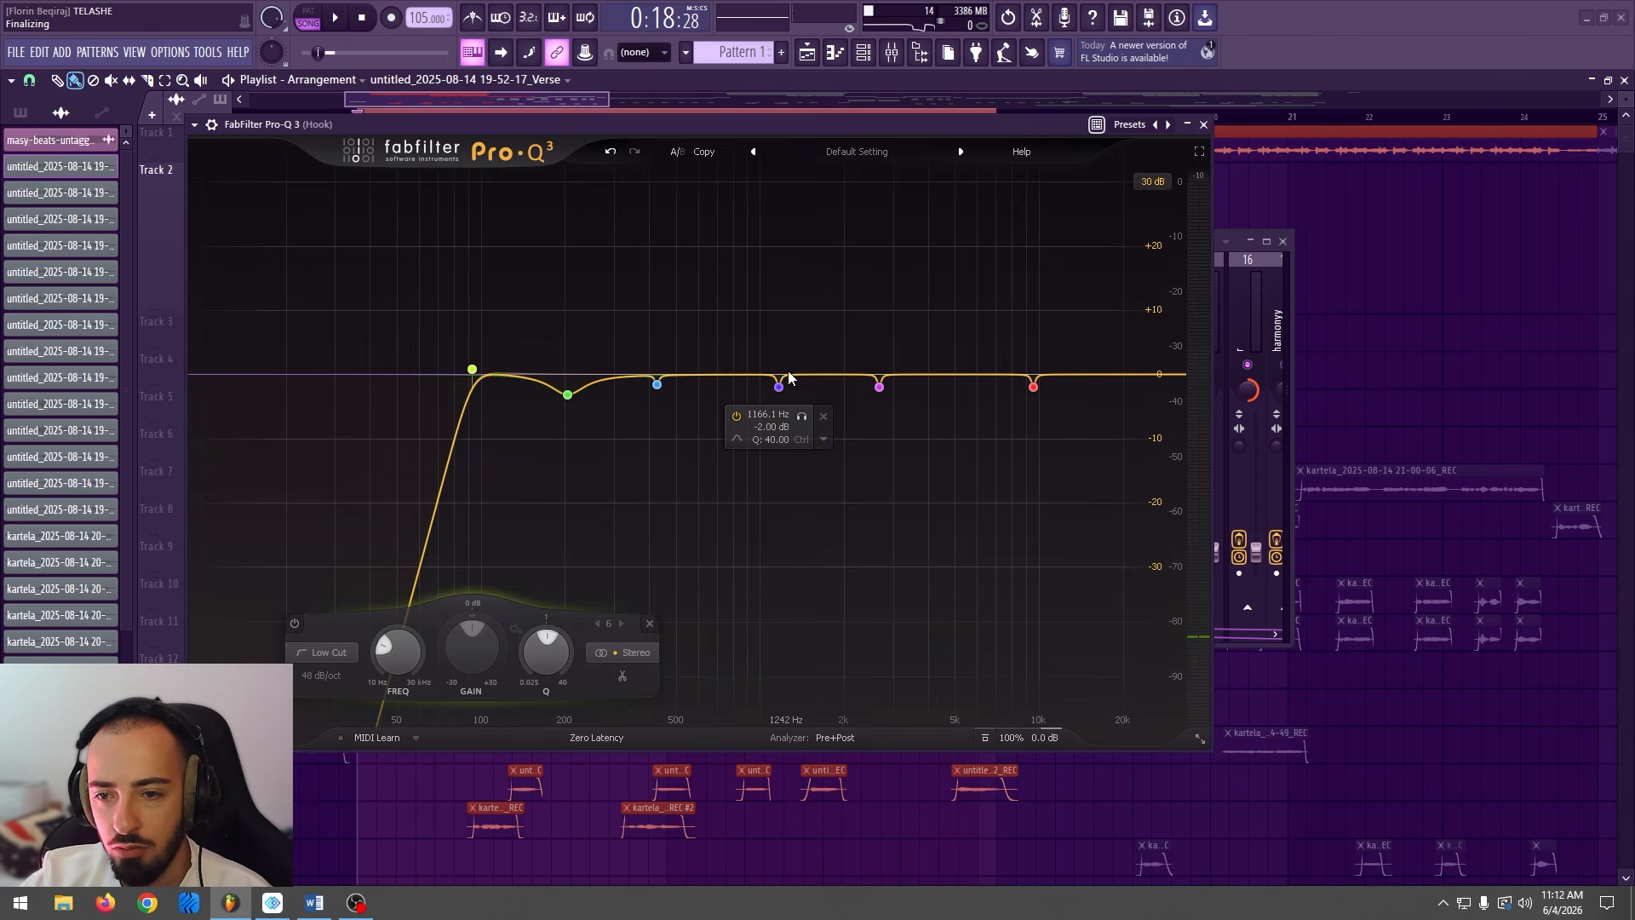
Play back the hook vocal through the finished EQ and close the Pro-Q 3 window.
{"action": "key", "text": "space"}
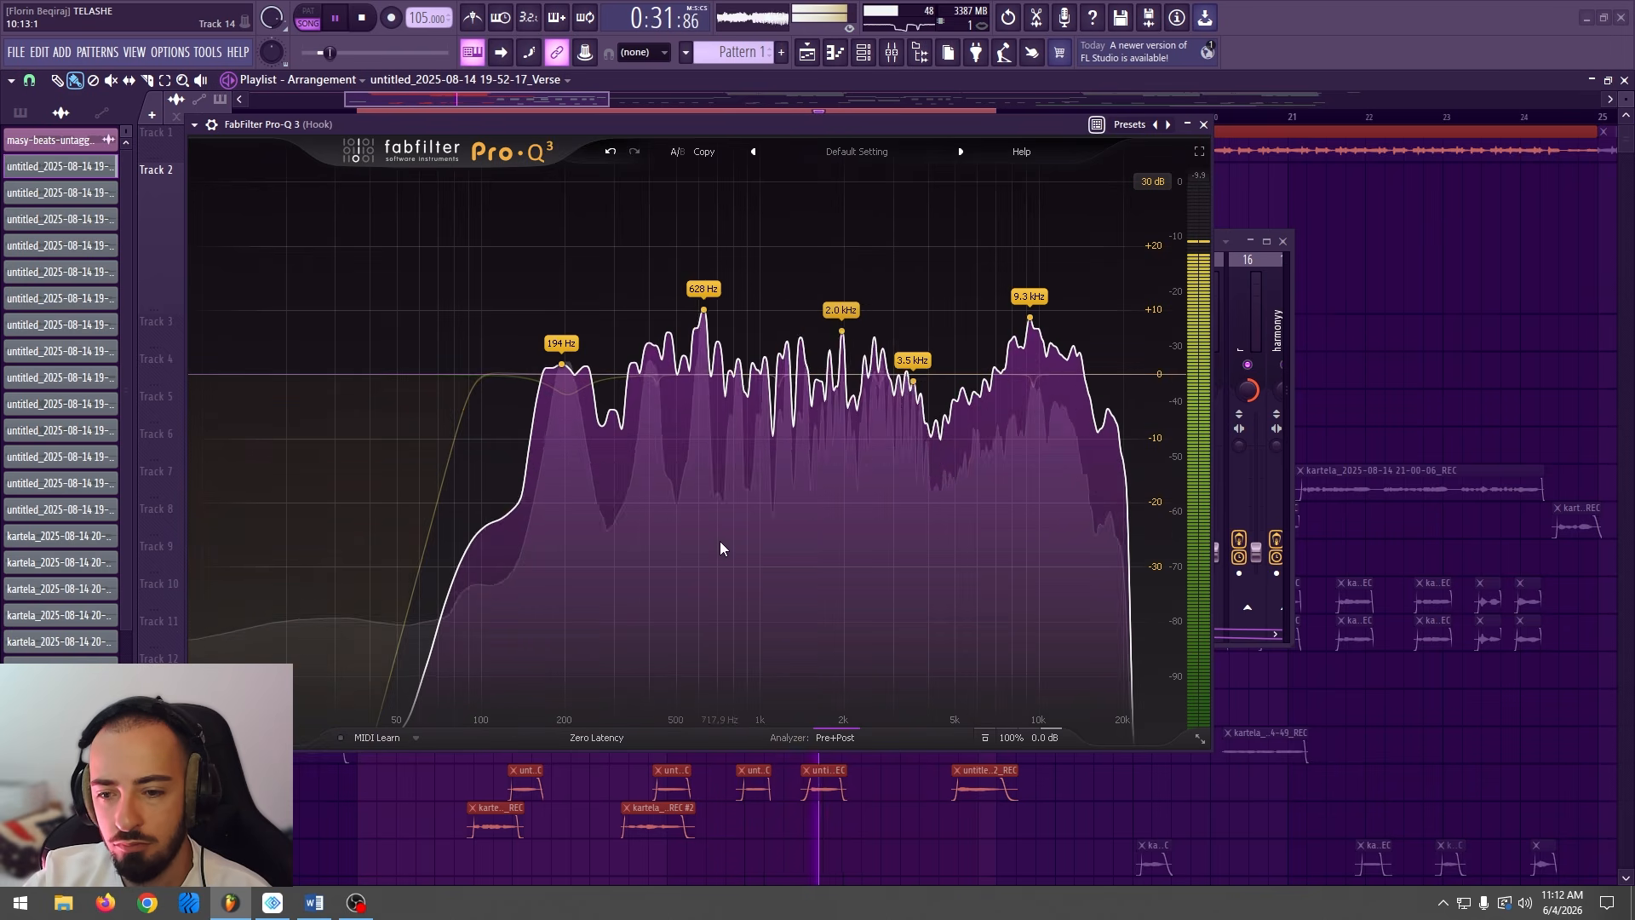
{"action": "key", "text": "space"}
{"action": "left_click", "coordinate": [1204, 125]}
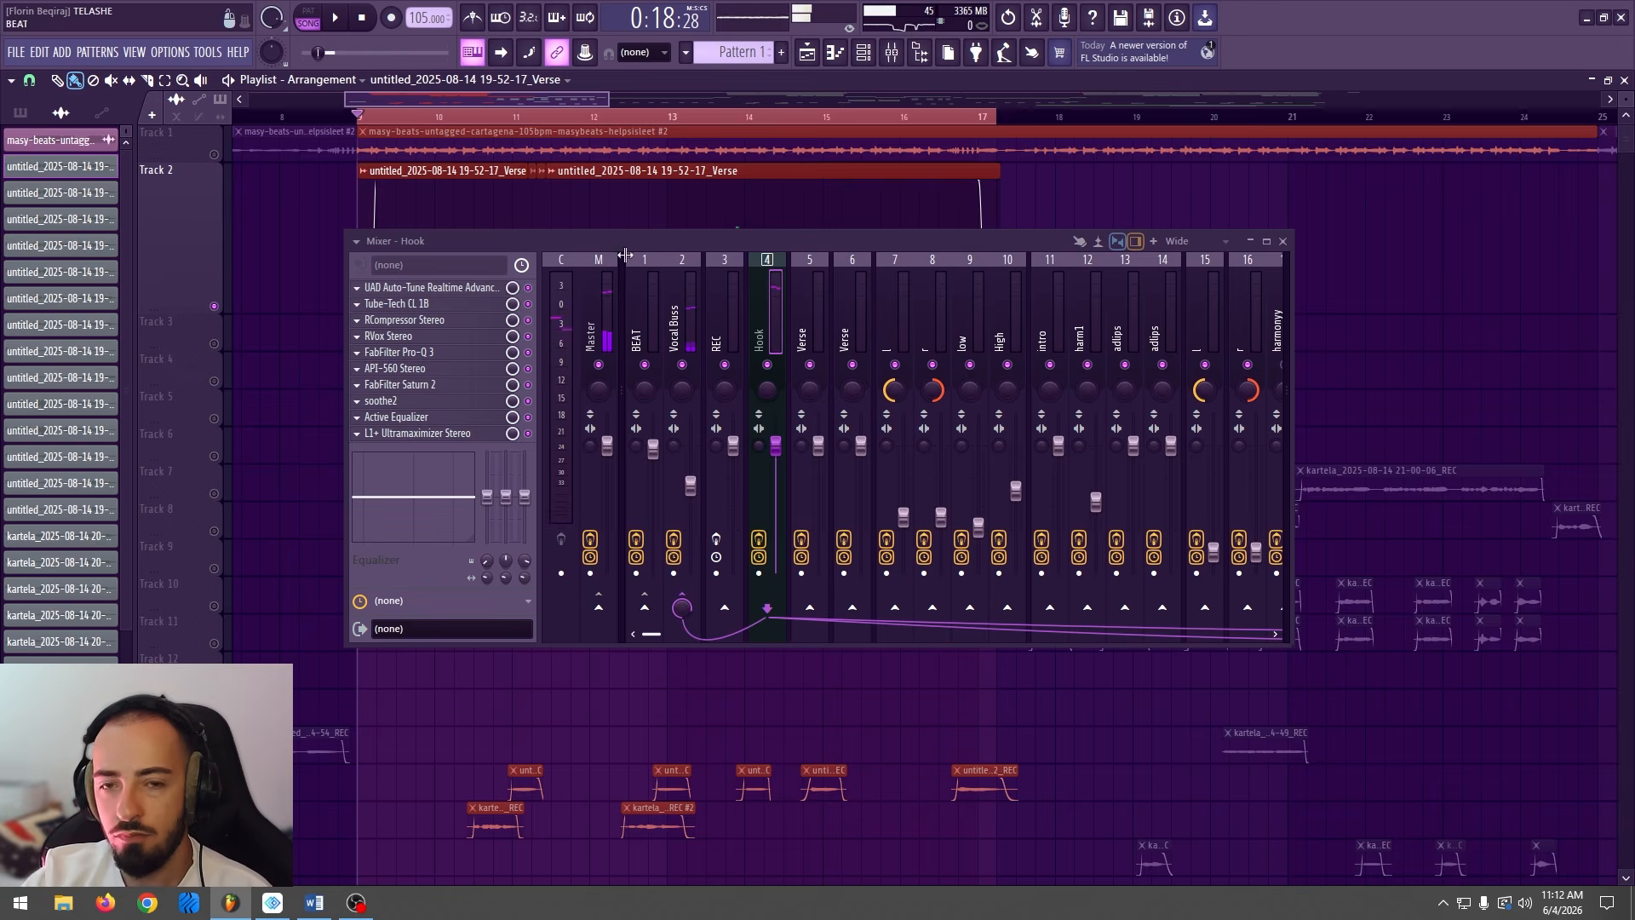